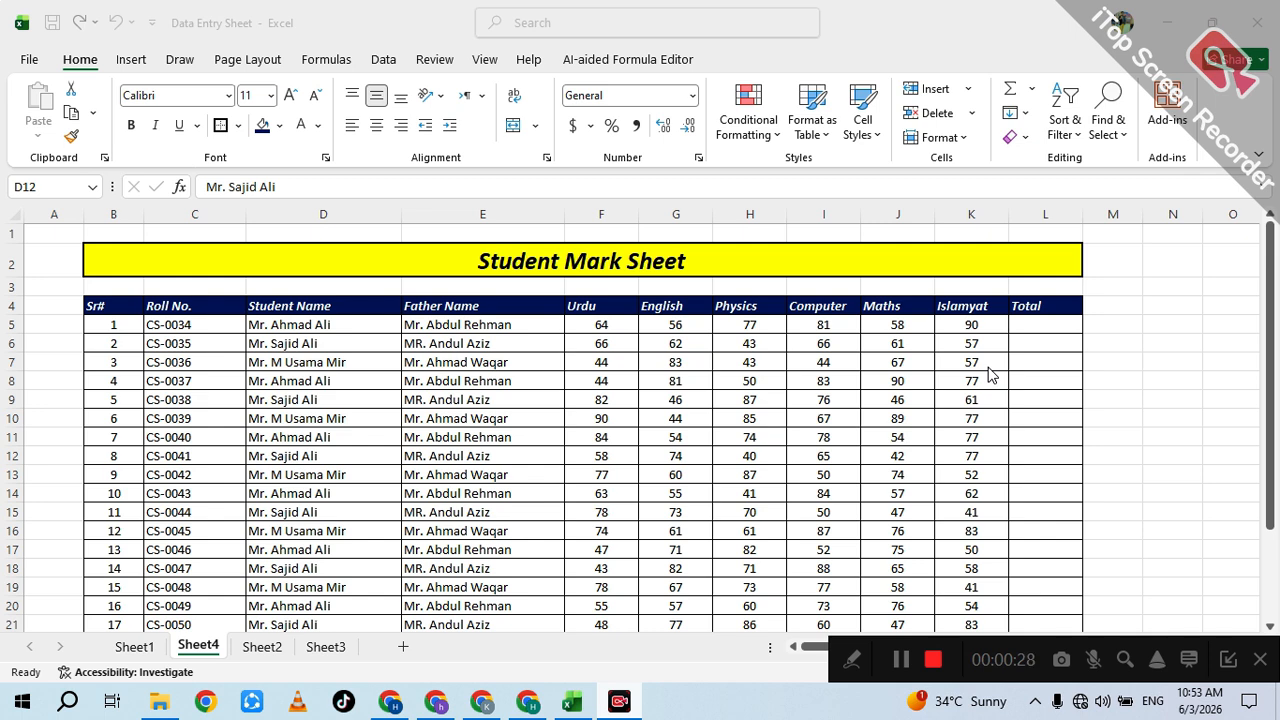
# Examine the student mark sheet's six subject columns and the empty Total column
pyautogui.click(846, 365)
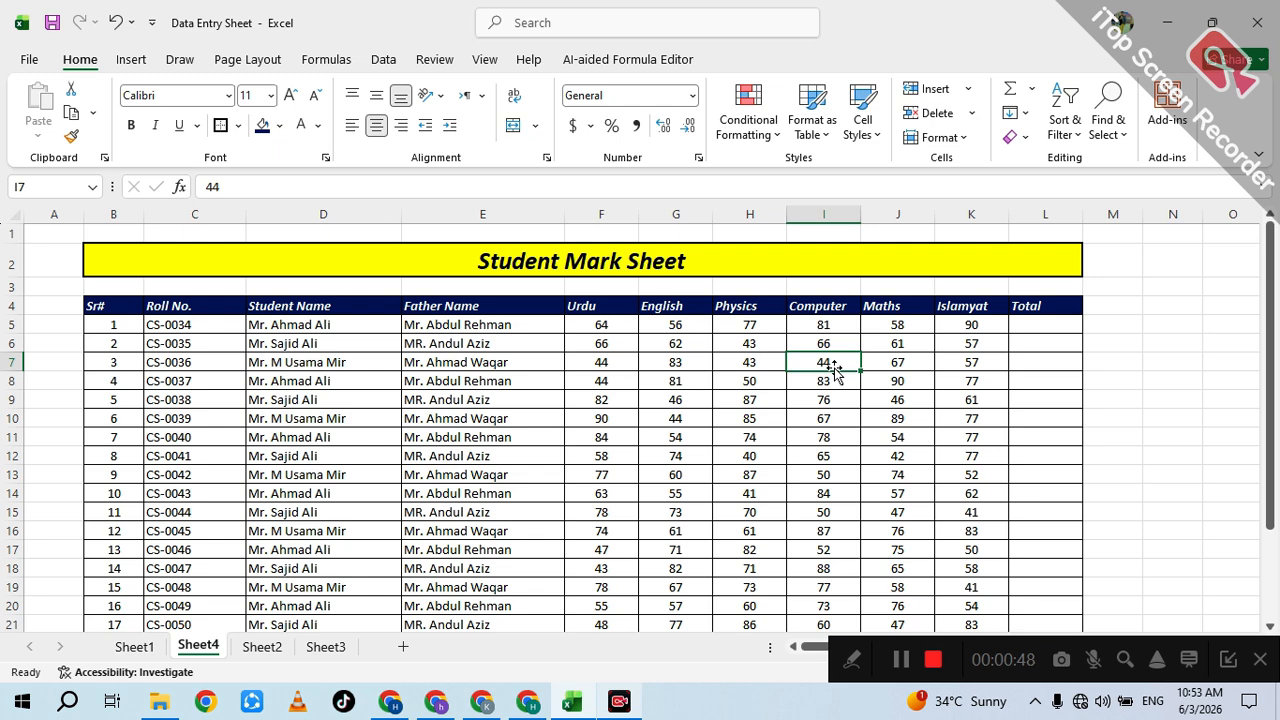
pyautogui.click(1012, 340)
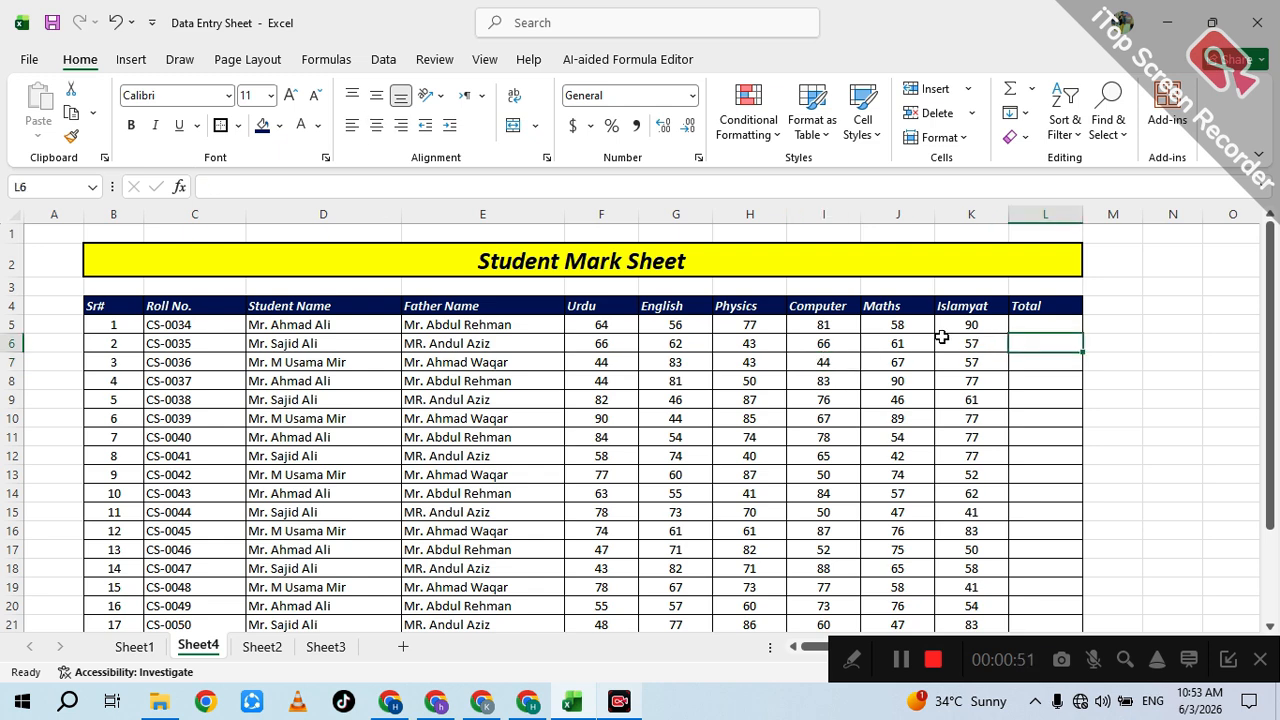
pyautogui.click(594, 324)
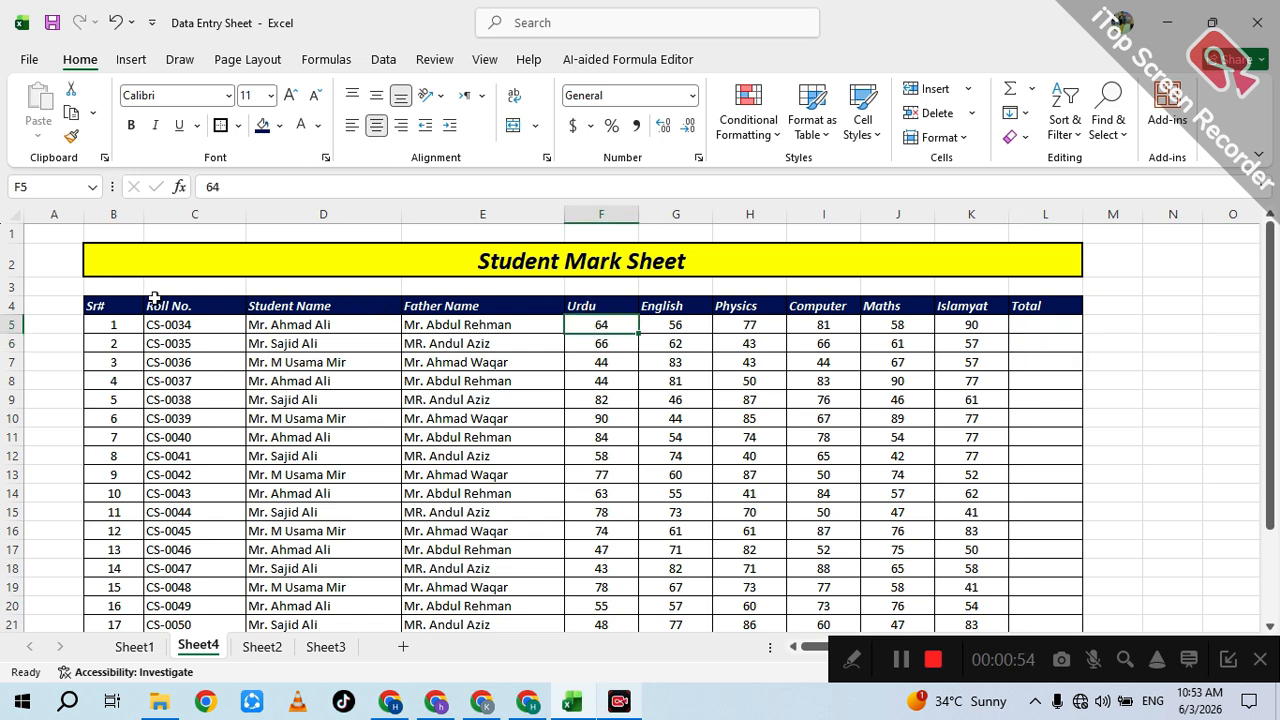
pyautogui.moveTo(585, 305); pyautogui.dragTo(877, 591)
pyautogui.scroll(-2, 845, 496)
pyautogui.scroll(1, 846, 488)
pyautogui.click(897, 441)
pyautogui.scroll(1, 800, 385)
pyautogui.moveTo(592, 322); pyautogui.dragTo(945, 322)
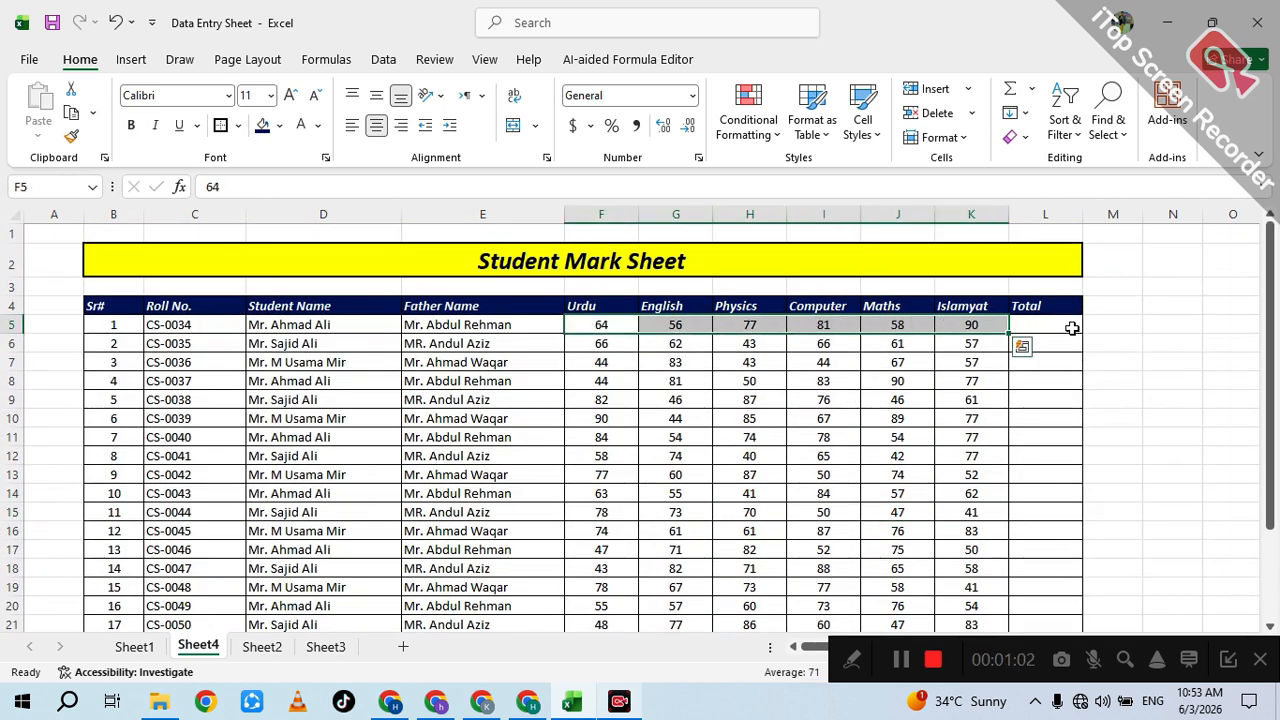
pyautogui.click(1071, 328)
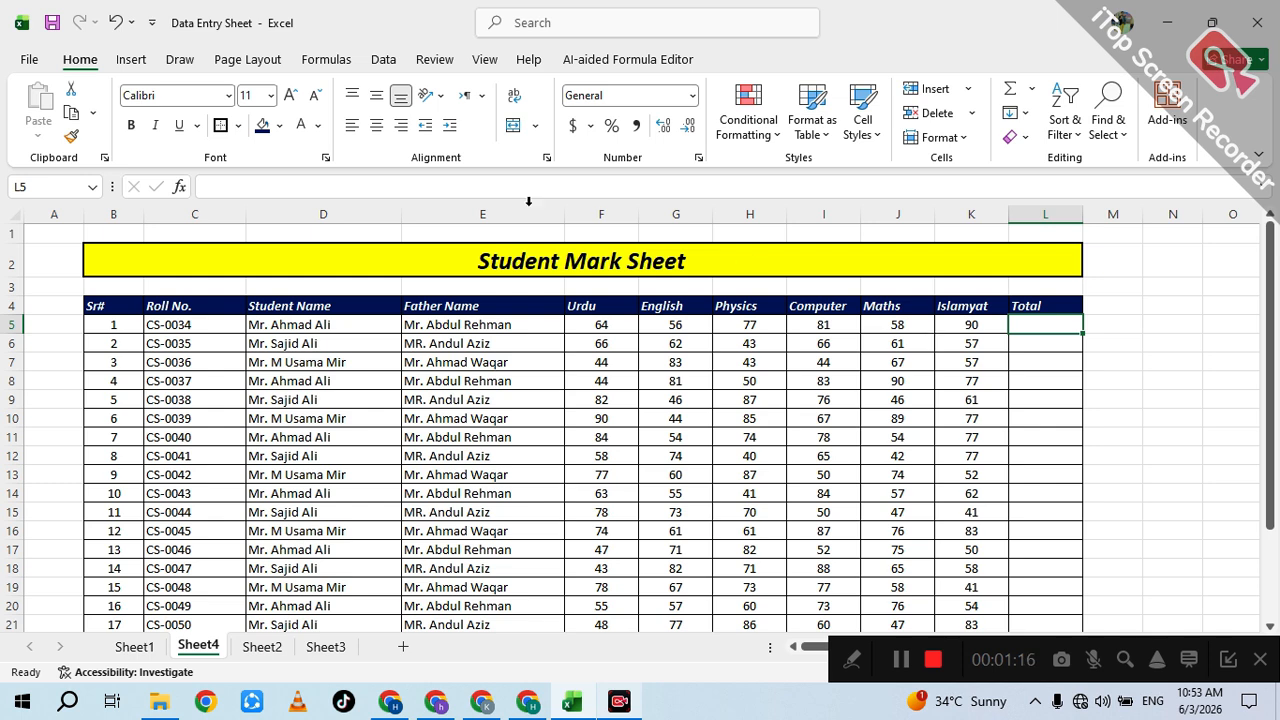
pyautogui.click(297, 187)
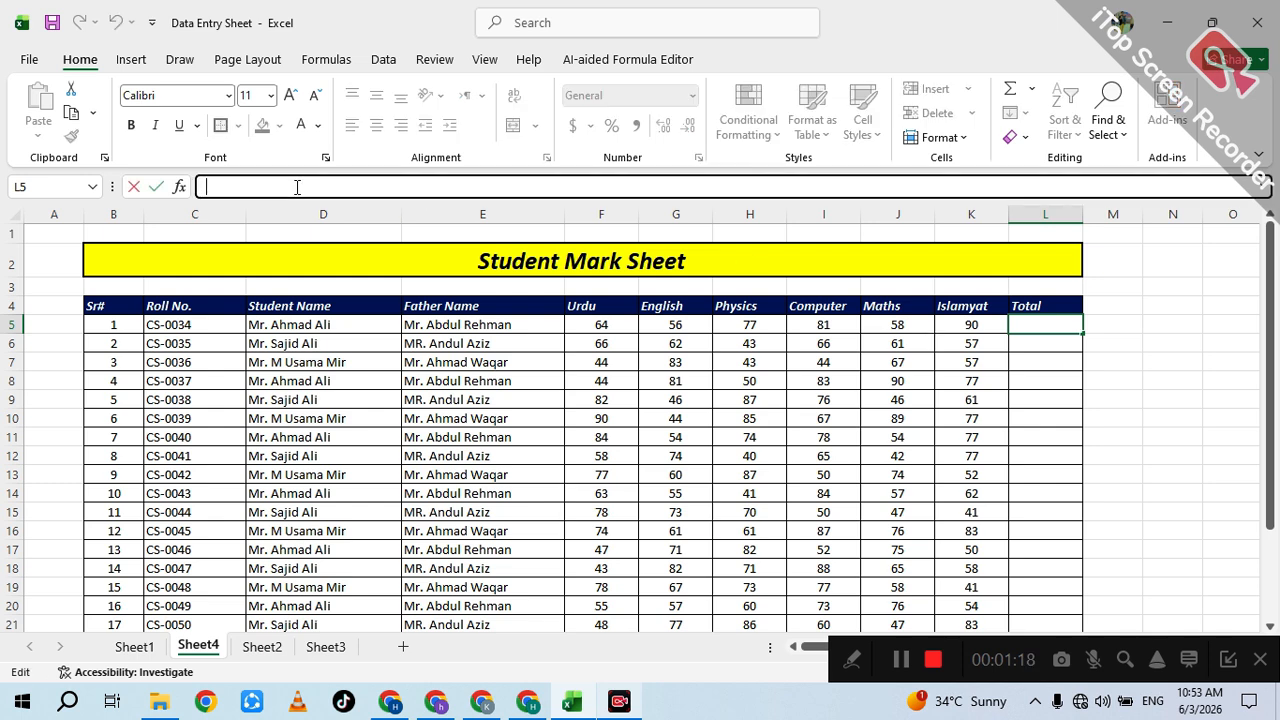
pyautogui.press('Return')
# Enter =F5+G5+H5+I5+J5+K5 in cell L5 to add the first student's six subject marks
pyautogui.click(1039, 327)
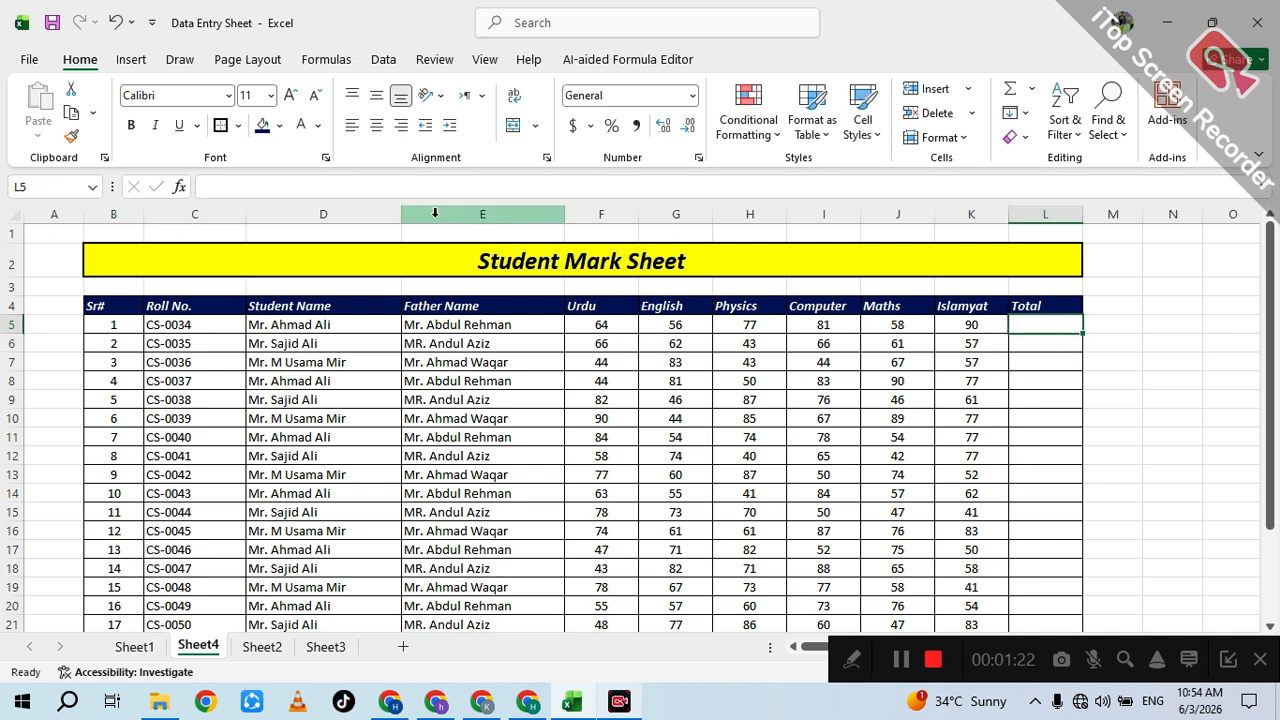
pyautogui.click(318, 192)
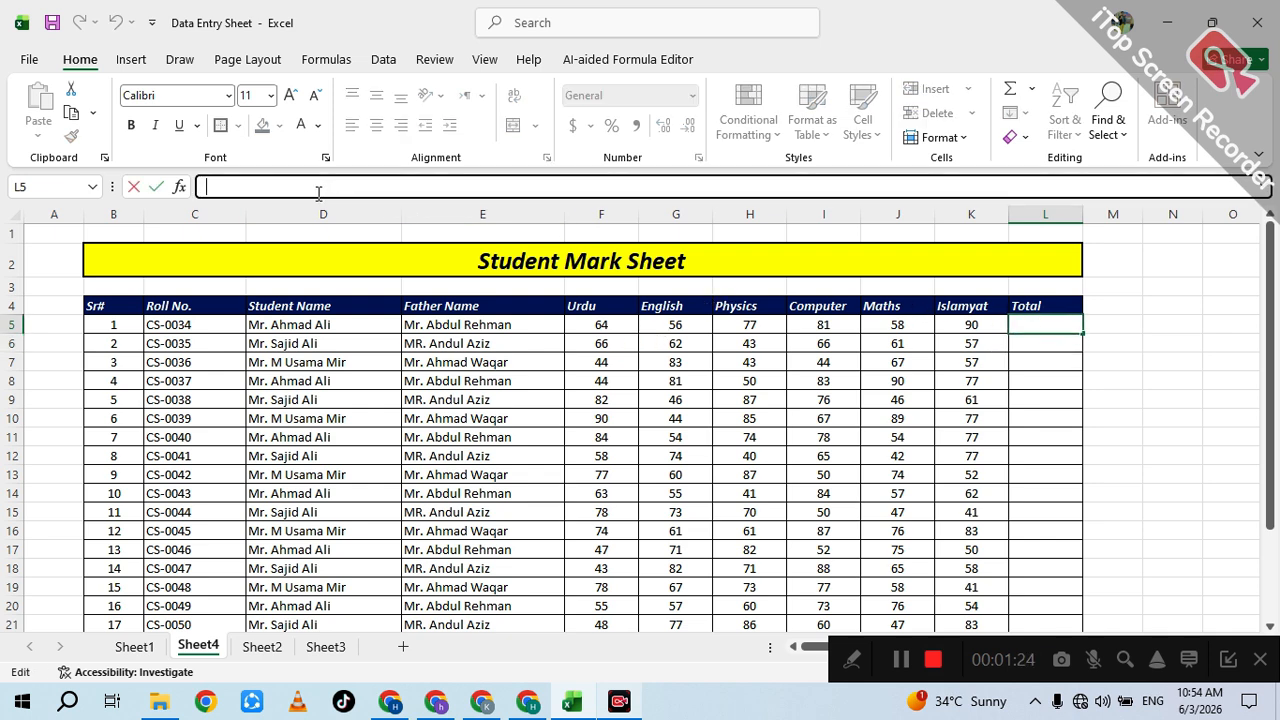
pyautogui.write('=')
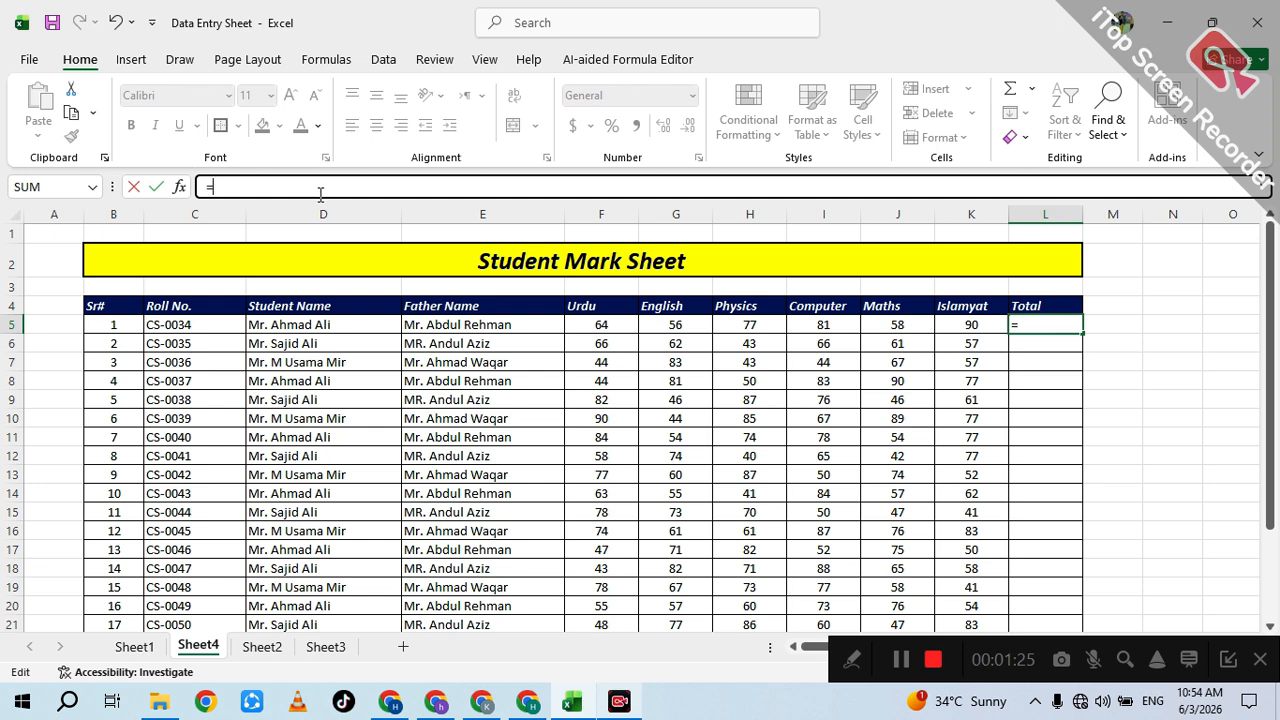
pyautogui.click(602, 328)
pyautogui.write('+')
pyautogui.click(668, 330)
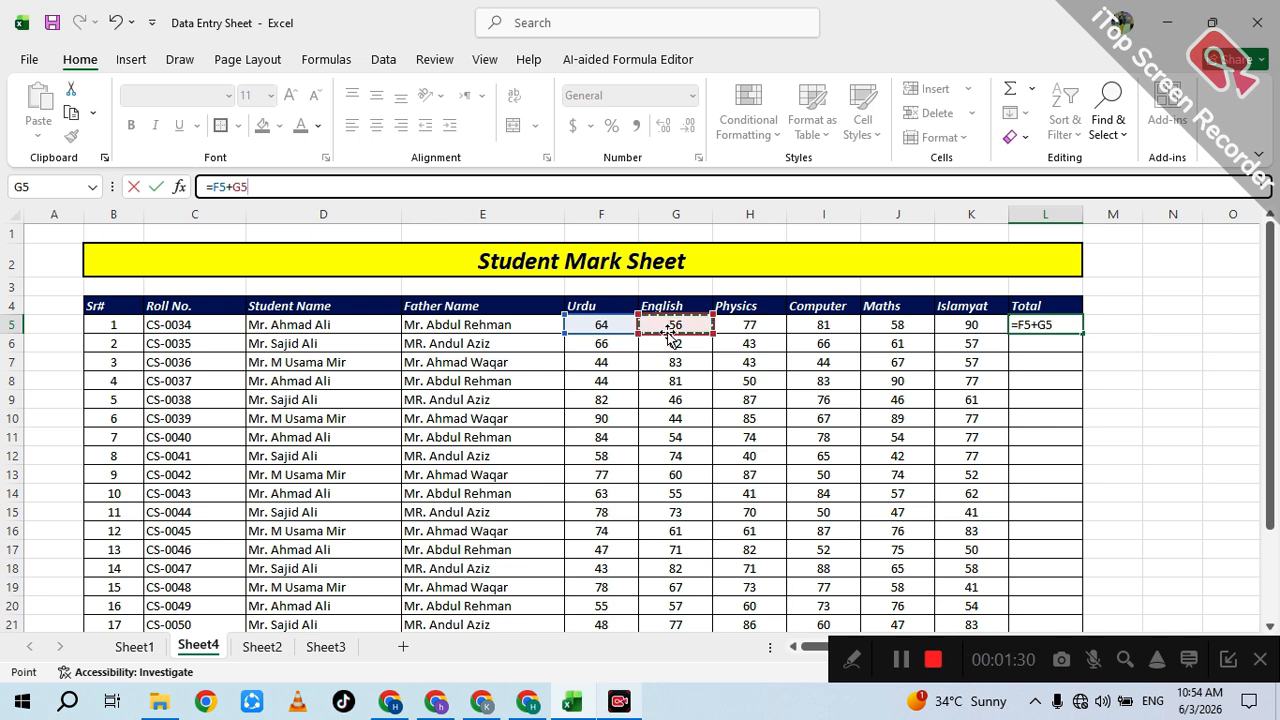
pyautogui.write('+')
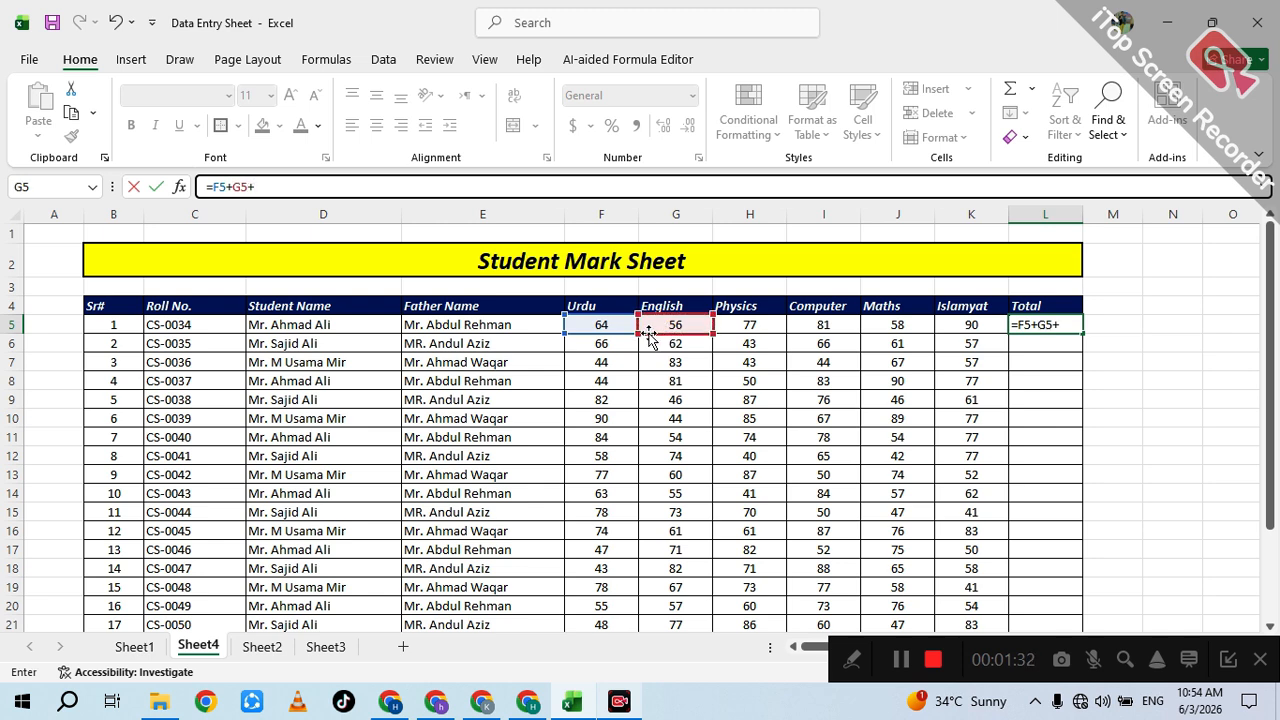
pyautogui.click(760, 327)
pyautogui.write('+')
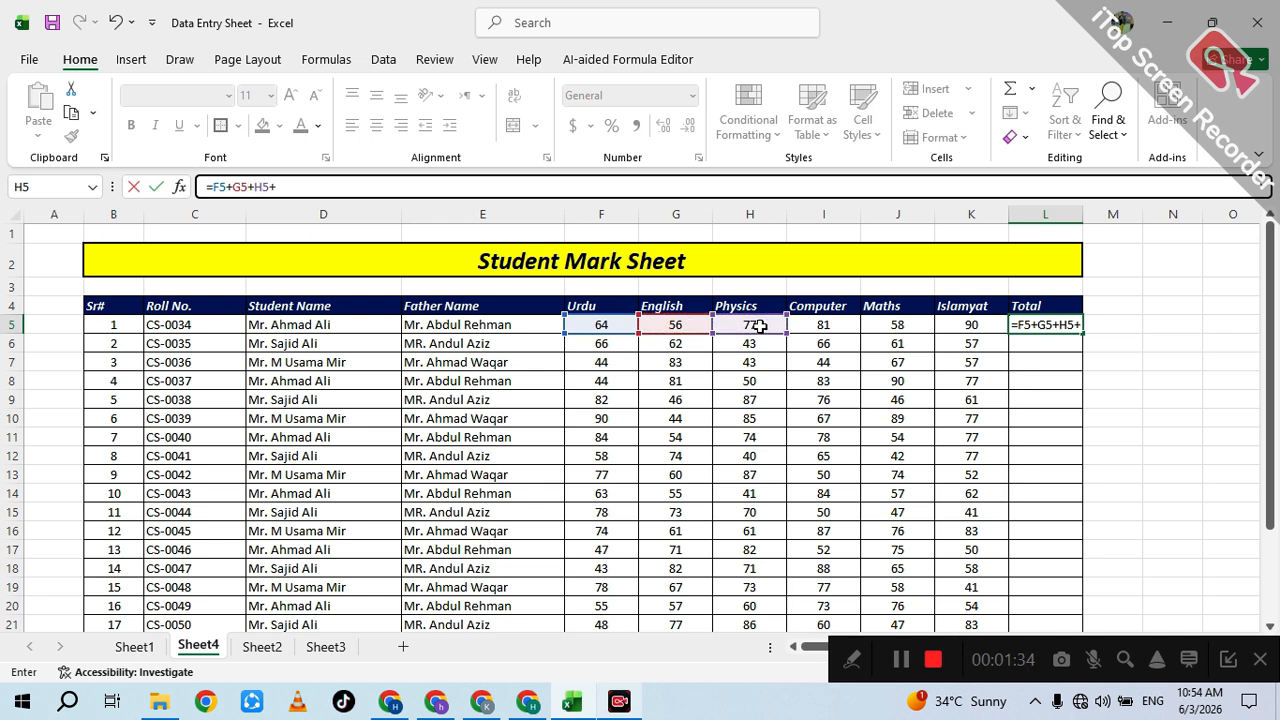
pyautogui.click(822, 327)
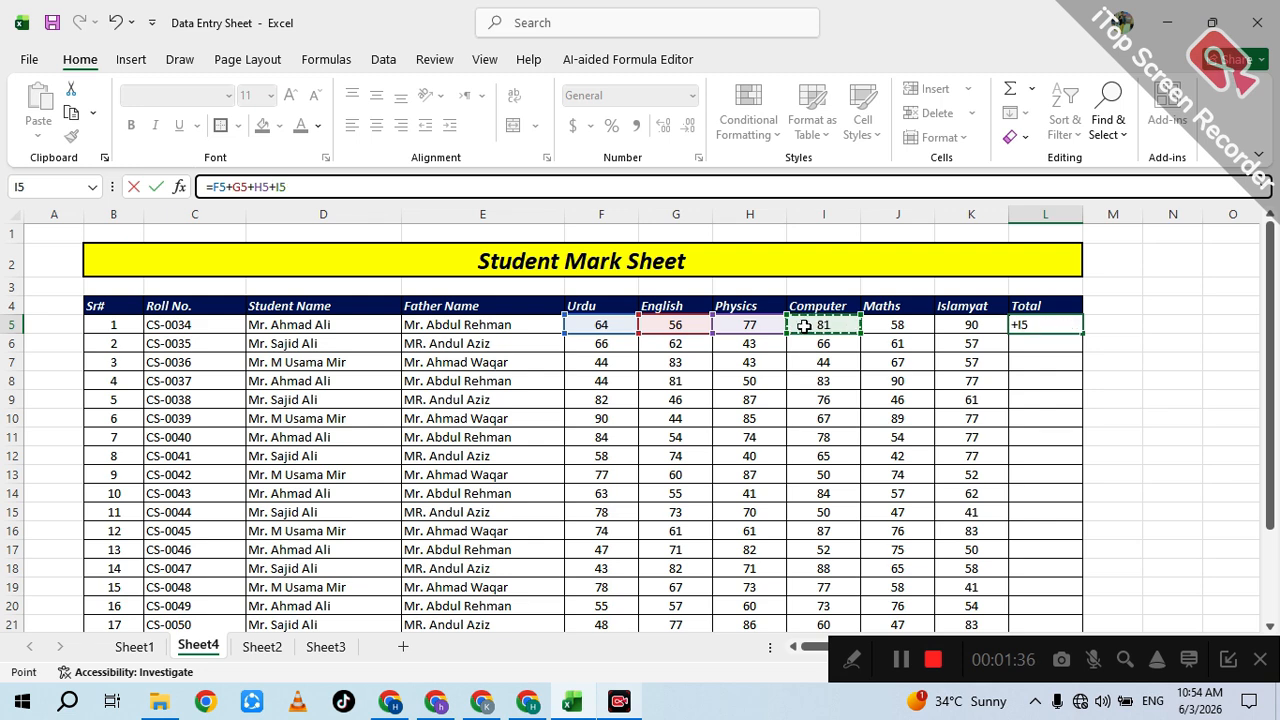
pyautogui.write('+')
pyautogui.click(912, 326)
pyautogui.write('+')
pyautogui.click(948, 324)
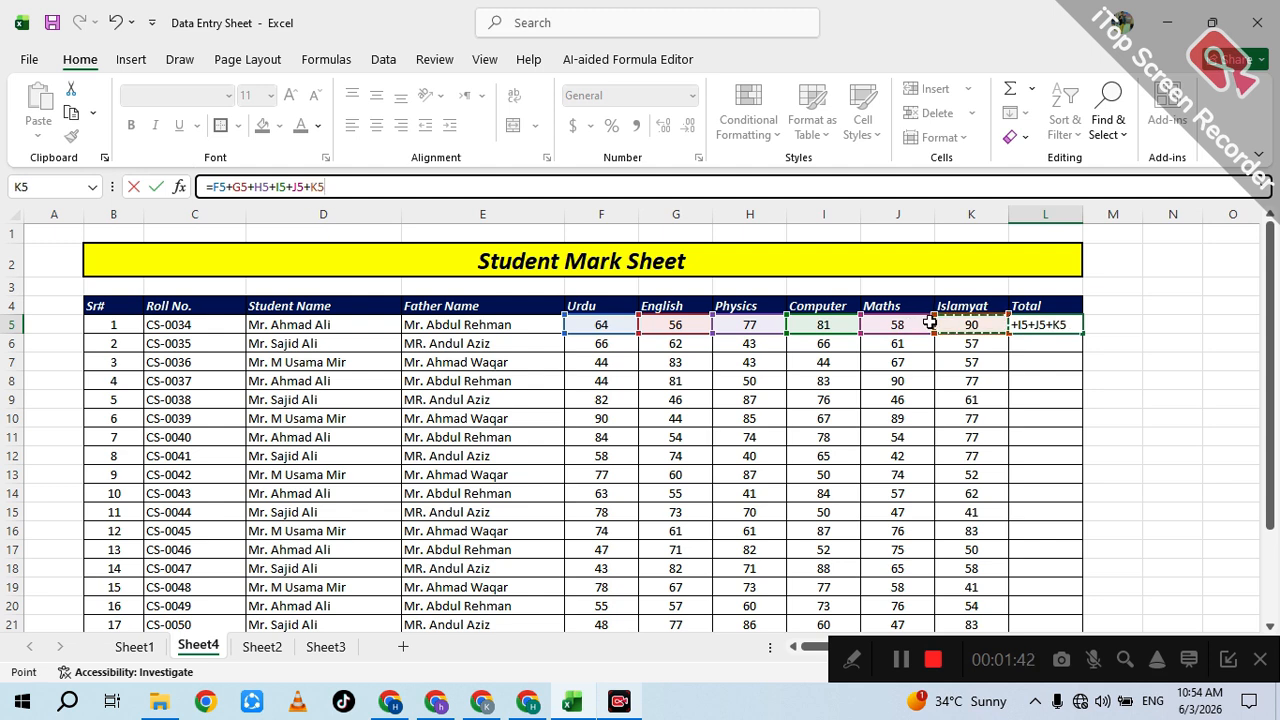
pyautogui.press('Return')
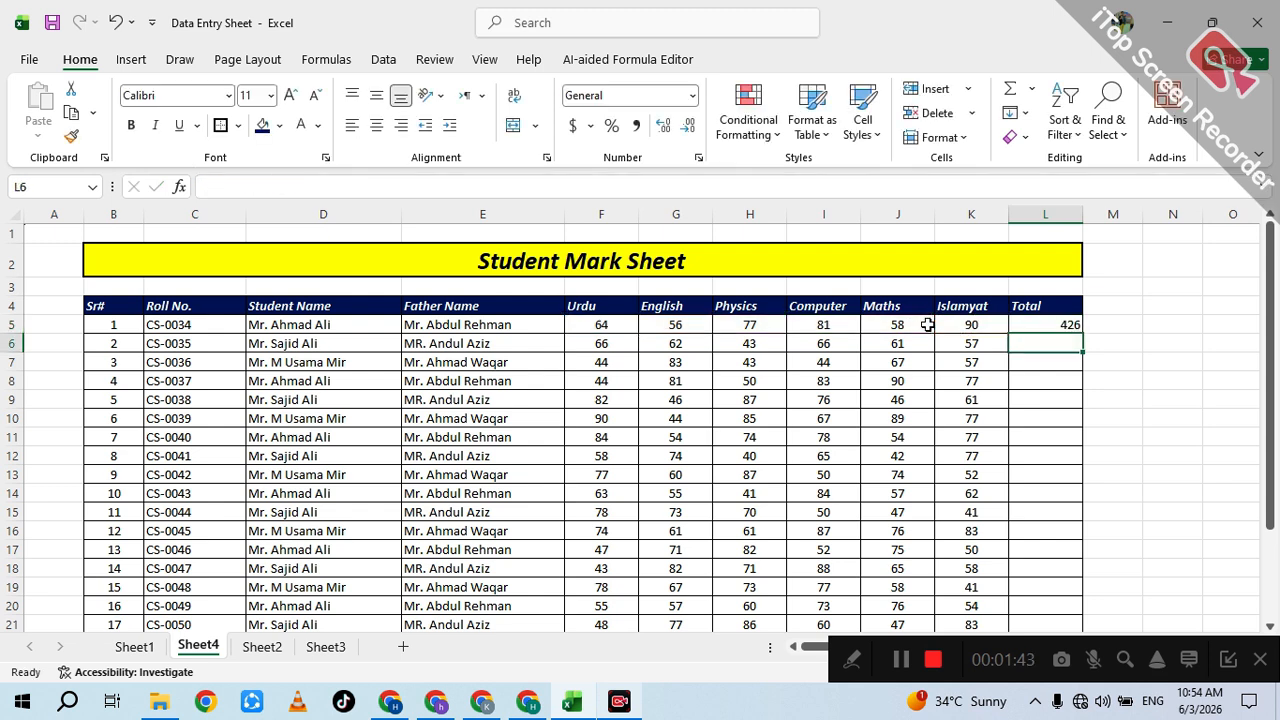
# Fill the addition formula from L5 down the Total column to L24
pyautogui.click(1064, 326)
pyautogui.doubleClick(1082, 332)
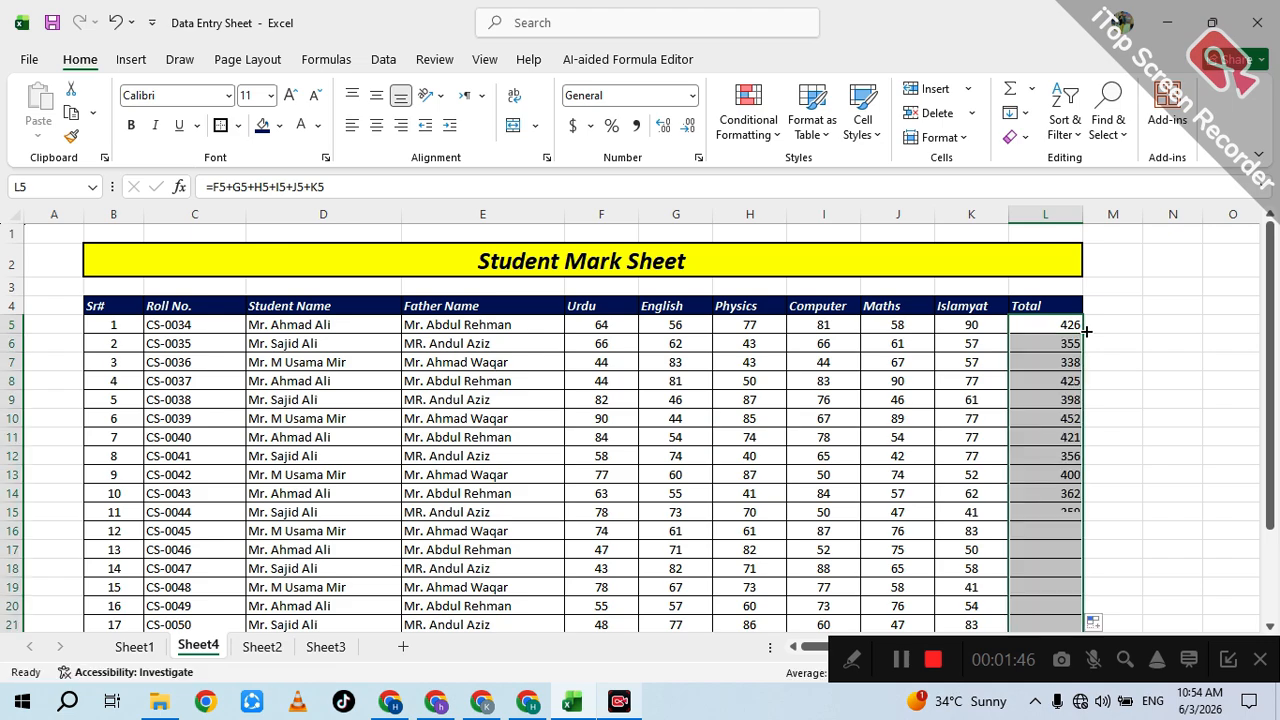
pyautogui.scroll(-1, 1087, 337)
pyautogui.scroll(-3, 1087, 333)
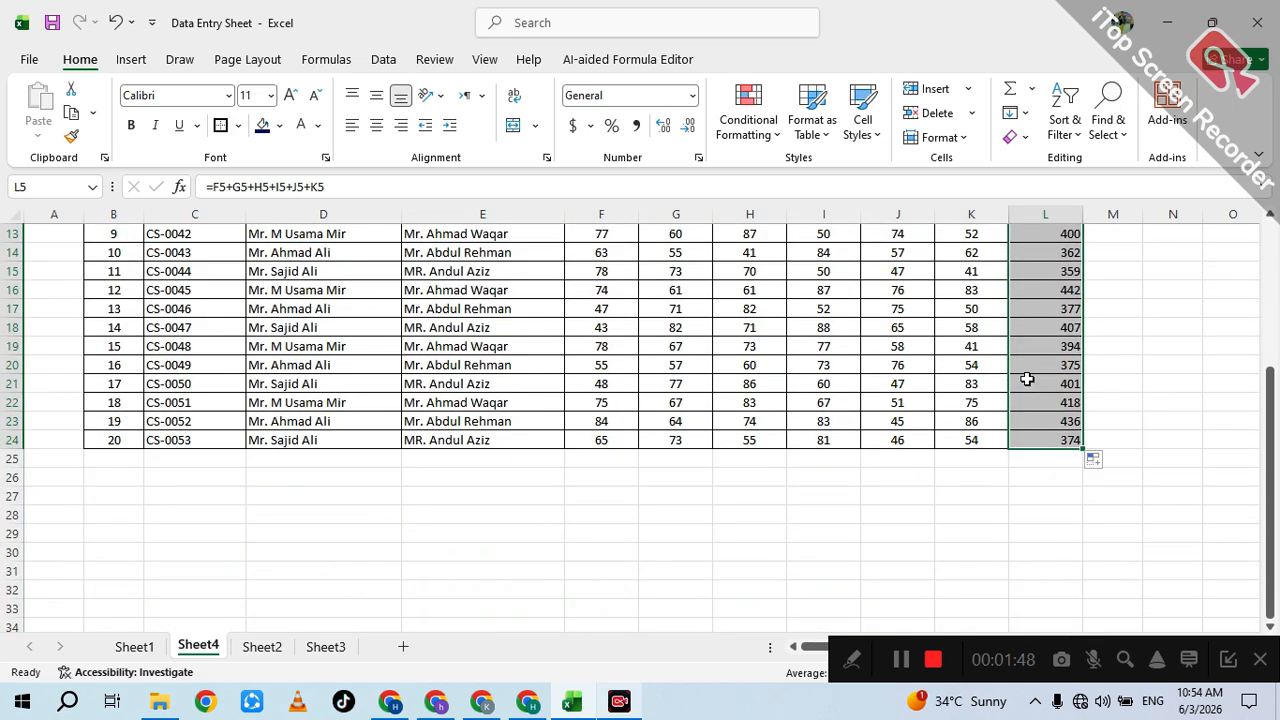
# Clear the totals calculated by addition from L5:L24
pyautogui.scroll(3, 1023, 374)
pyautogui.scroll(1, 1028, 379)
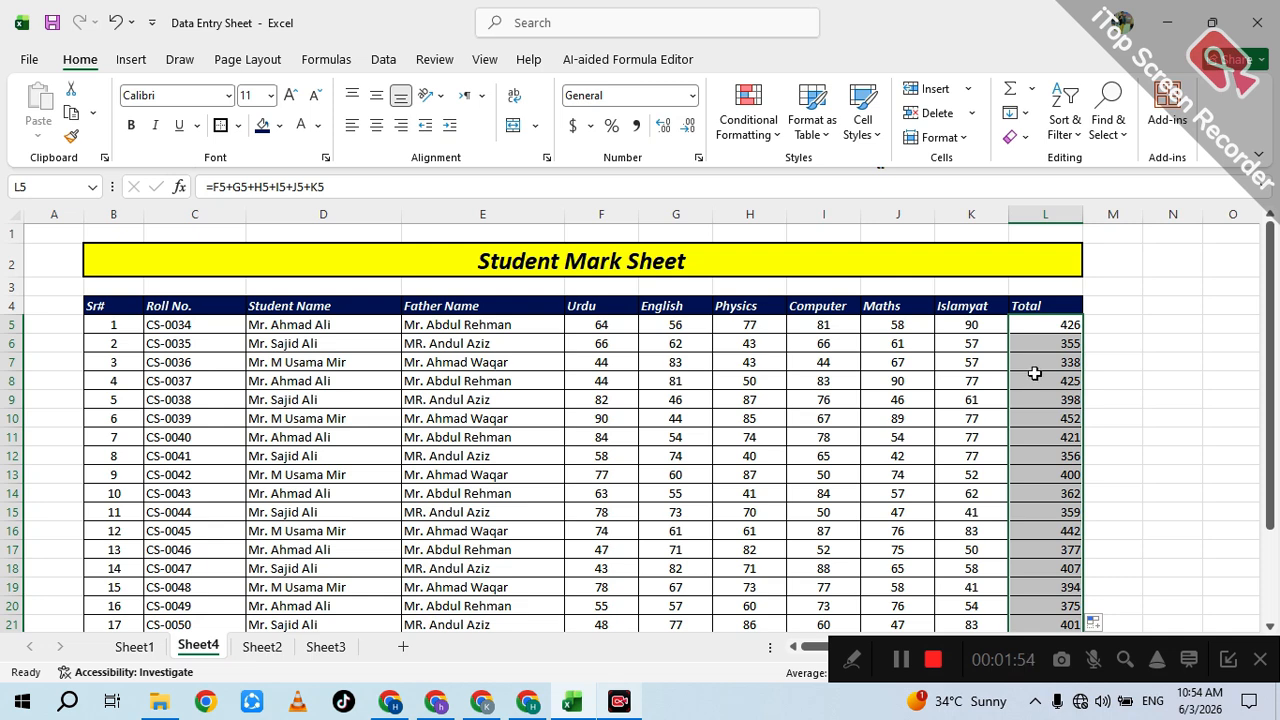
pyautogui.press('Delete')
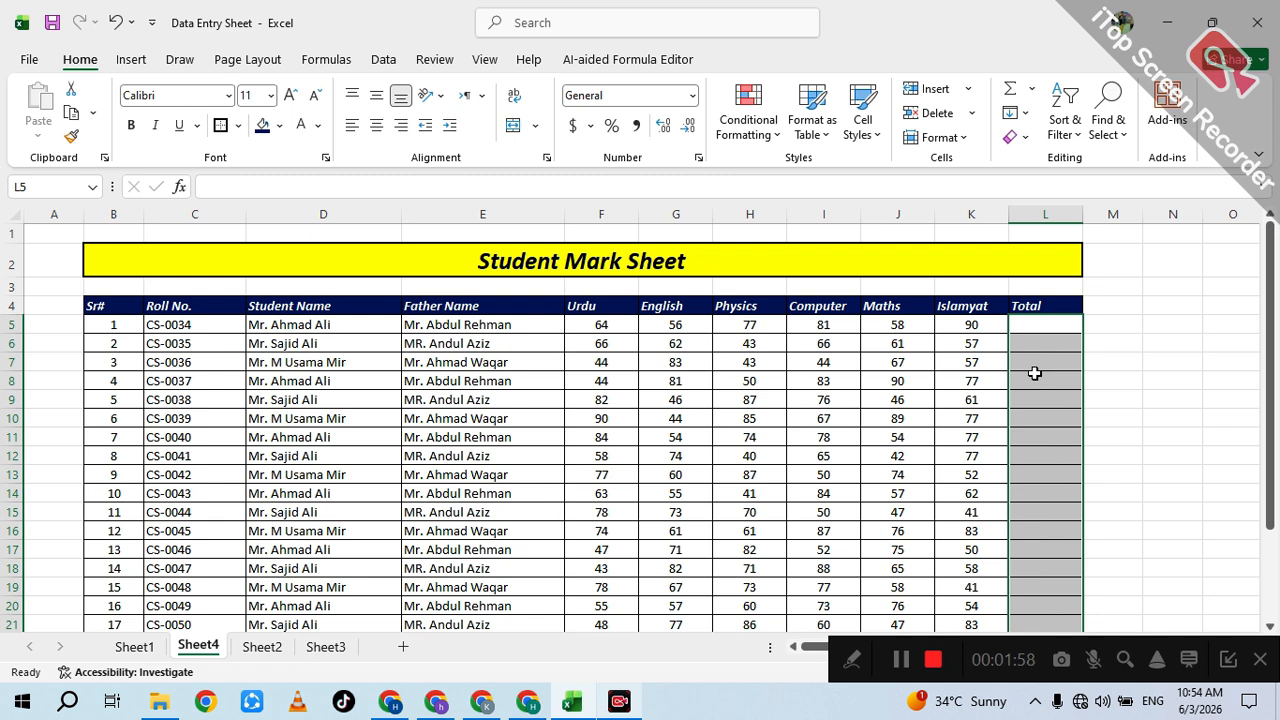
pyautogui.click(888, 360)
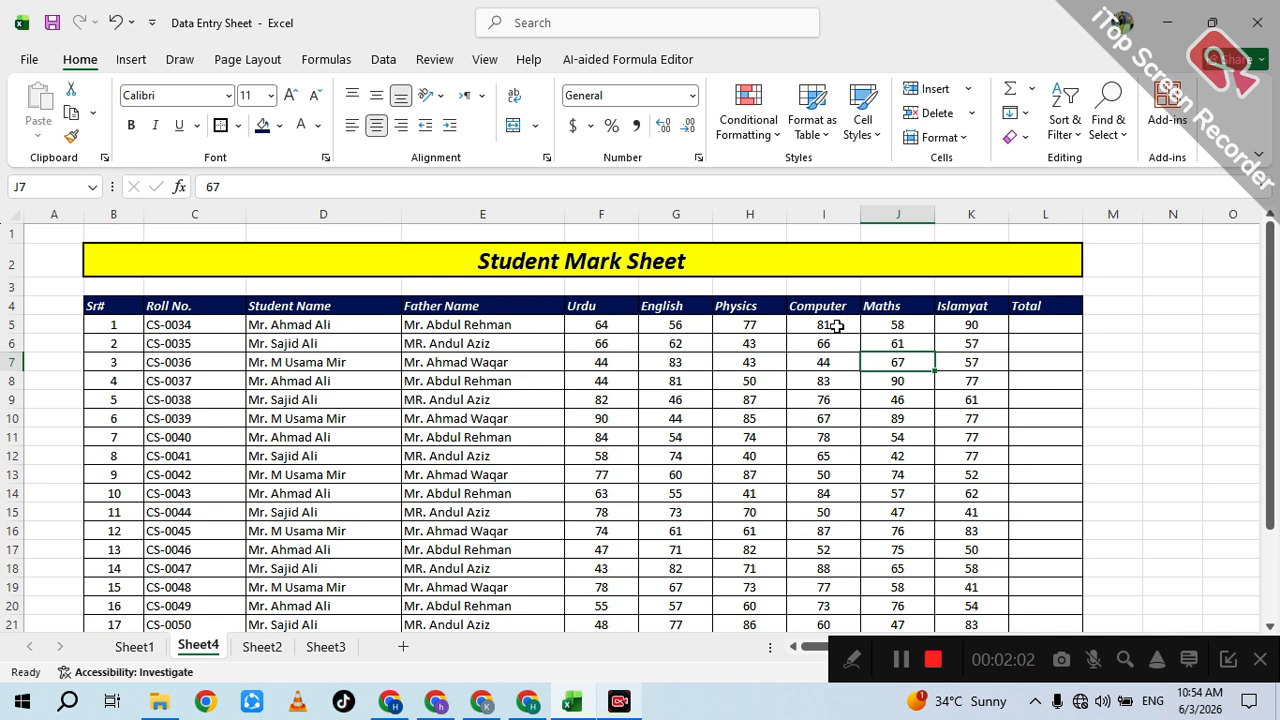
# Enter a SUM formula in cell L5 that totals the first student's marks in F5:K5
pyautogui.click(1047, 326)
pyautogui.click(258, 186)
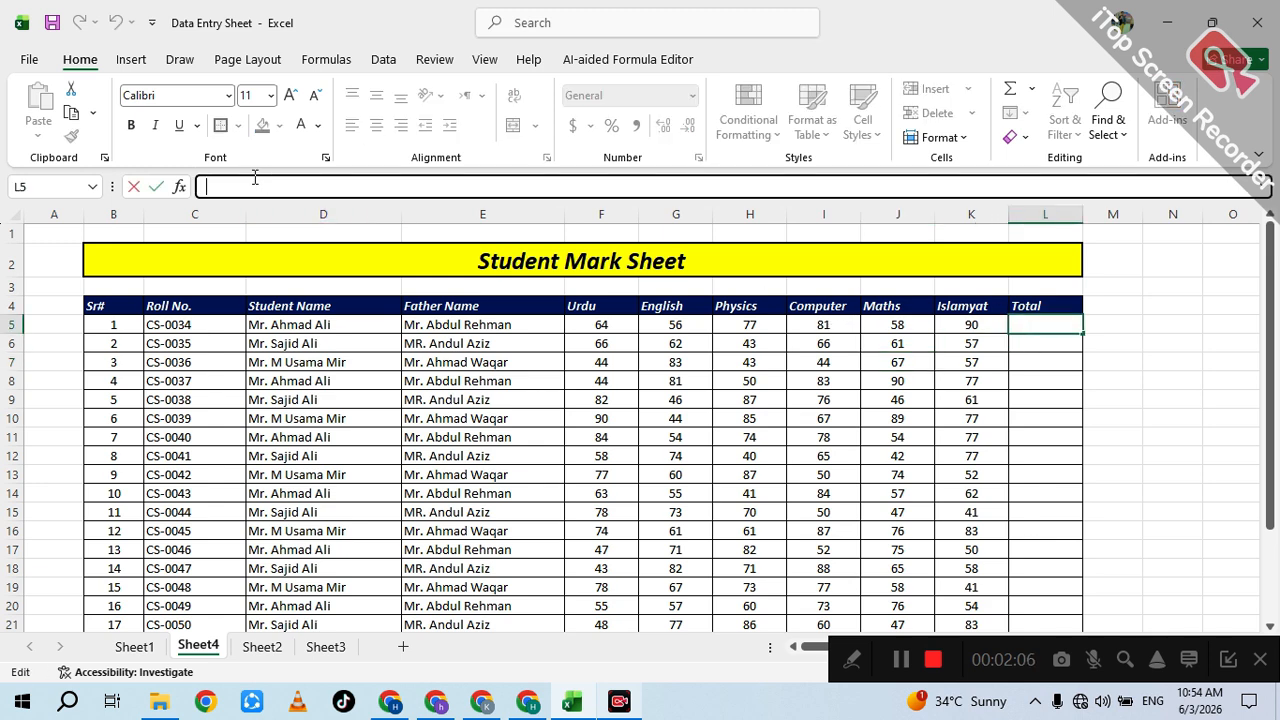
pyautogui.write('=sum')
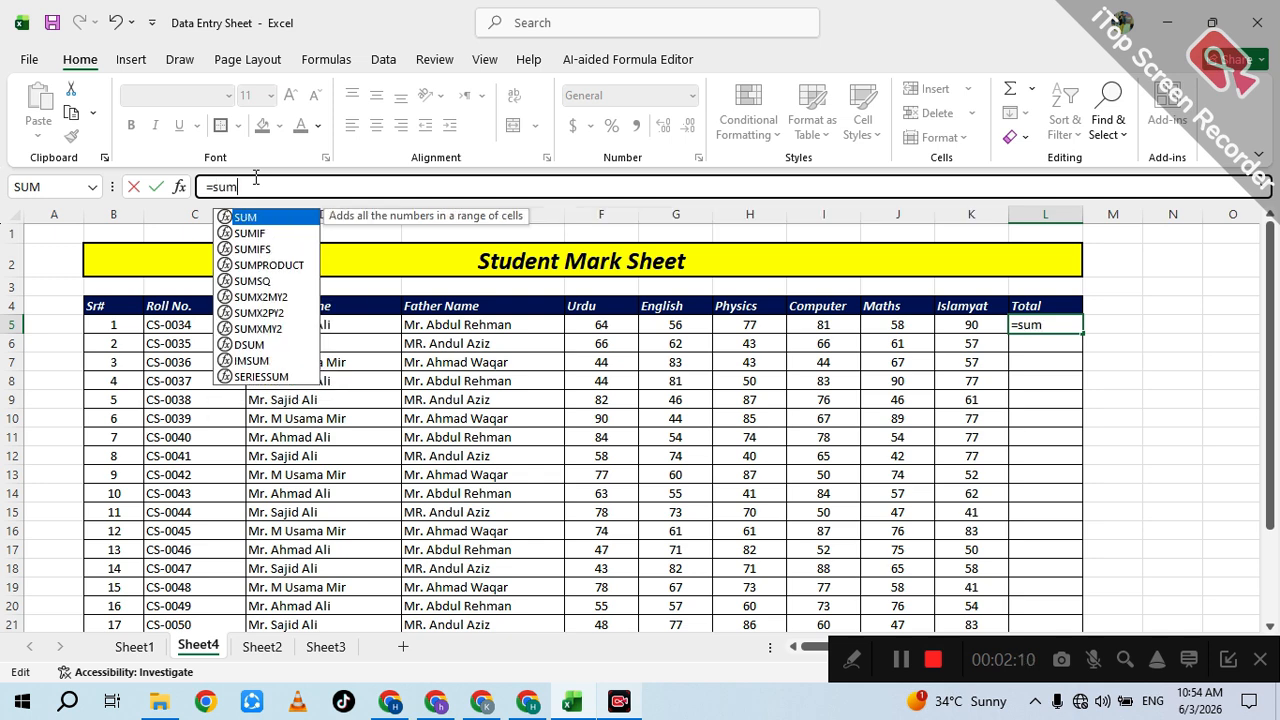
pyautogui.write('(')
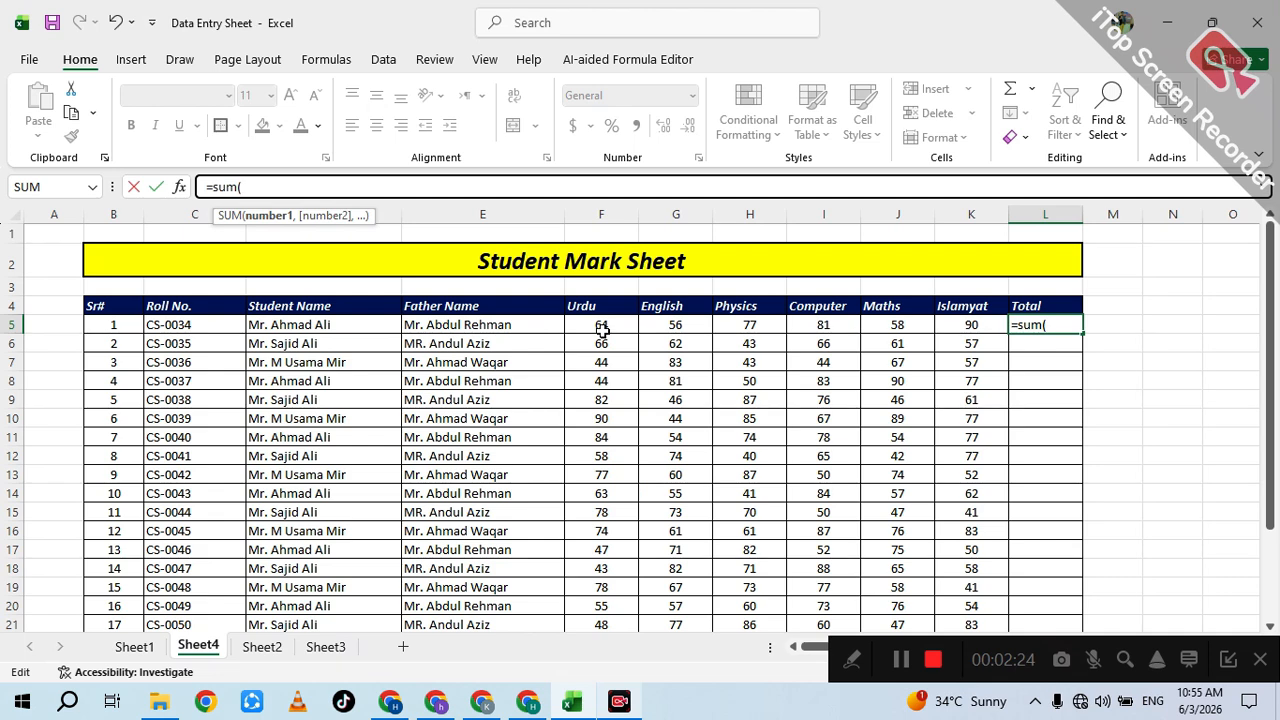
pyautogui.moveTo(606, 331); pyautogui.dragTo(948, 322)
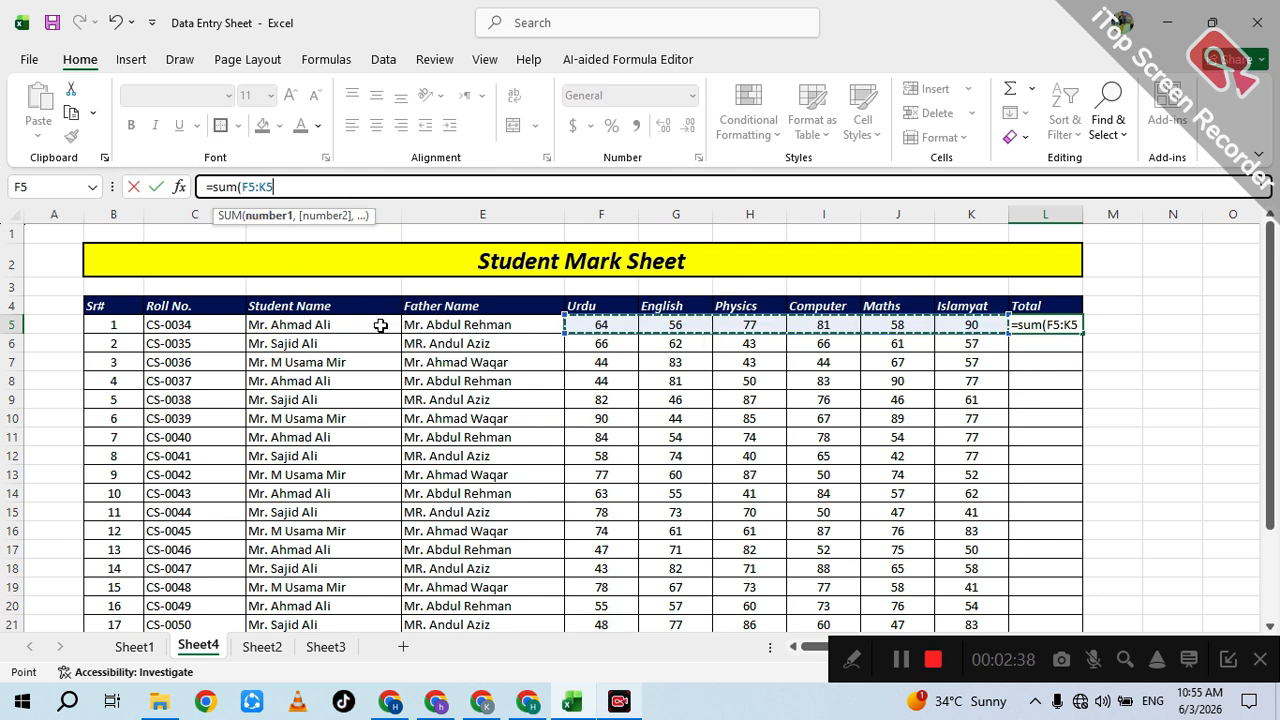
pyautogui.press('Return')
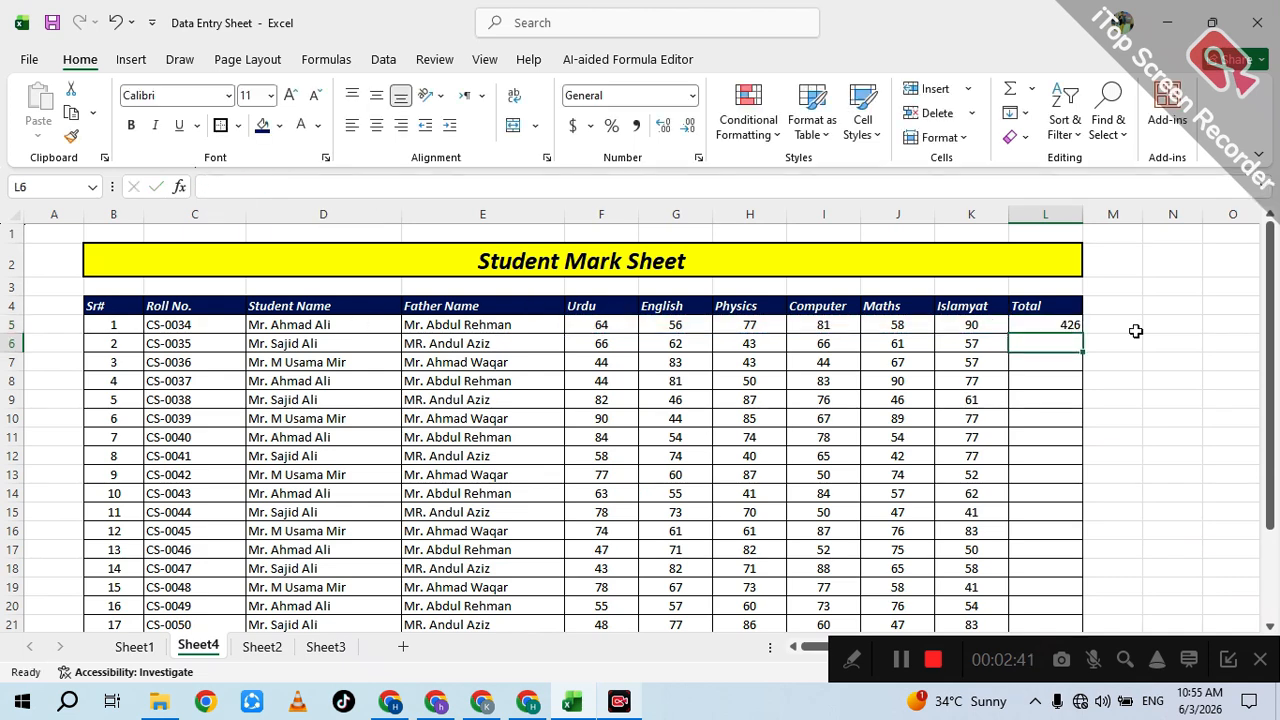
# Fill the SUM formula from L5 down to L24 and center the totals horizontally
pyautogui.click(1066, 326)
pyautogui.doubleClick(1081, 334)
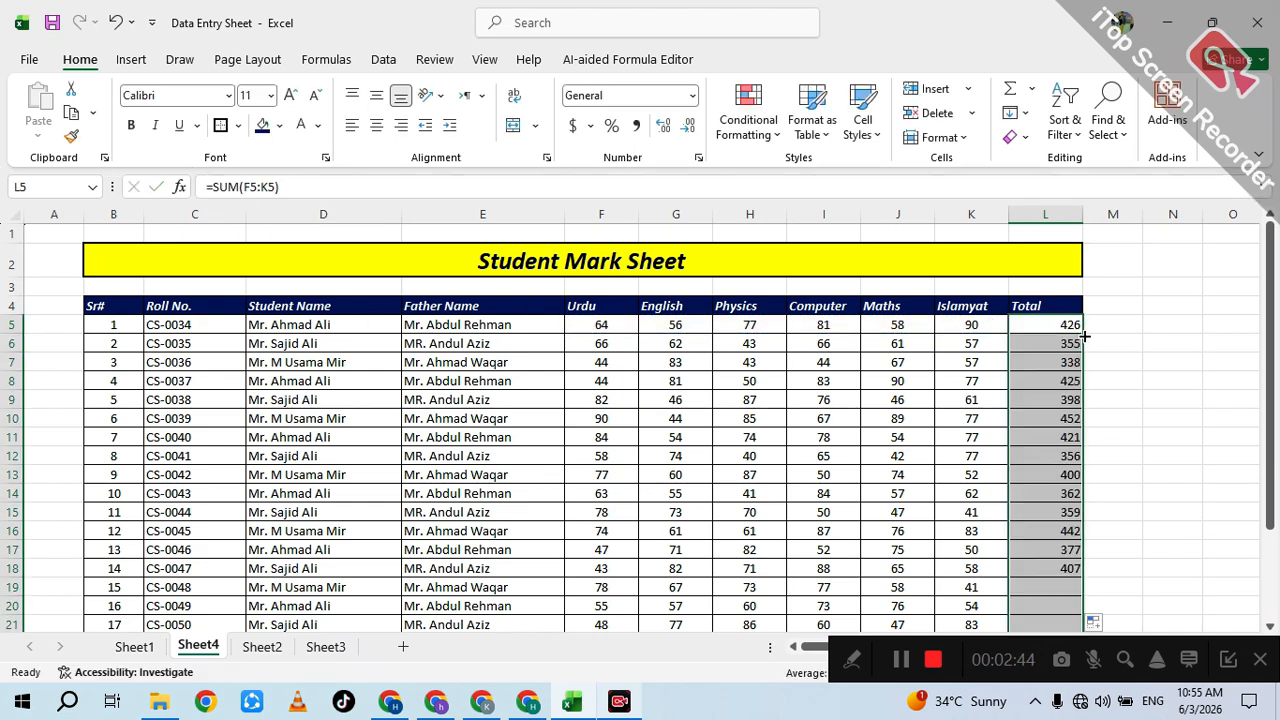
pyautogui.scroll(-4, 1085, 380)
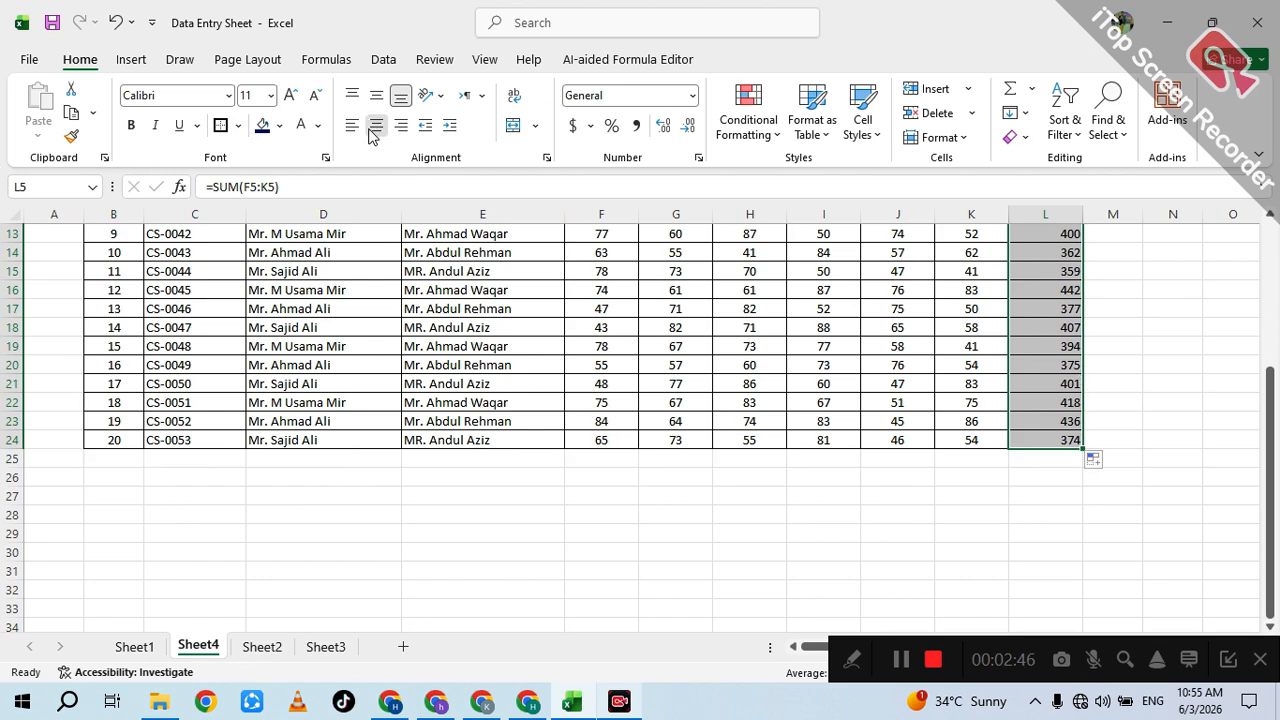
pyautogui.scroll(4, 786, 489)
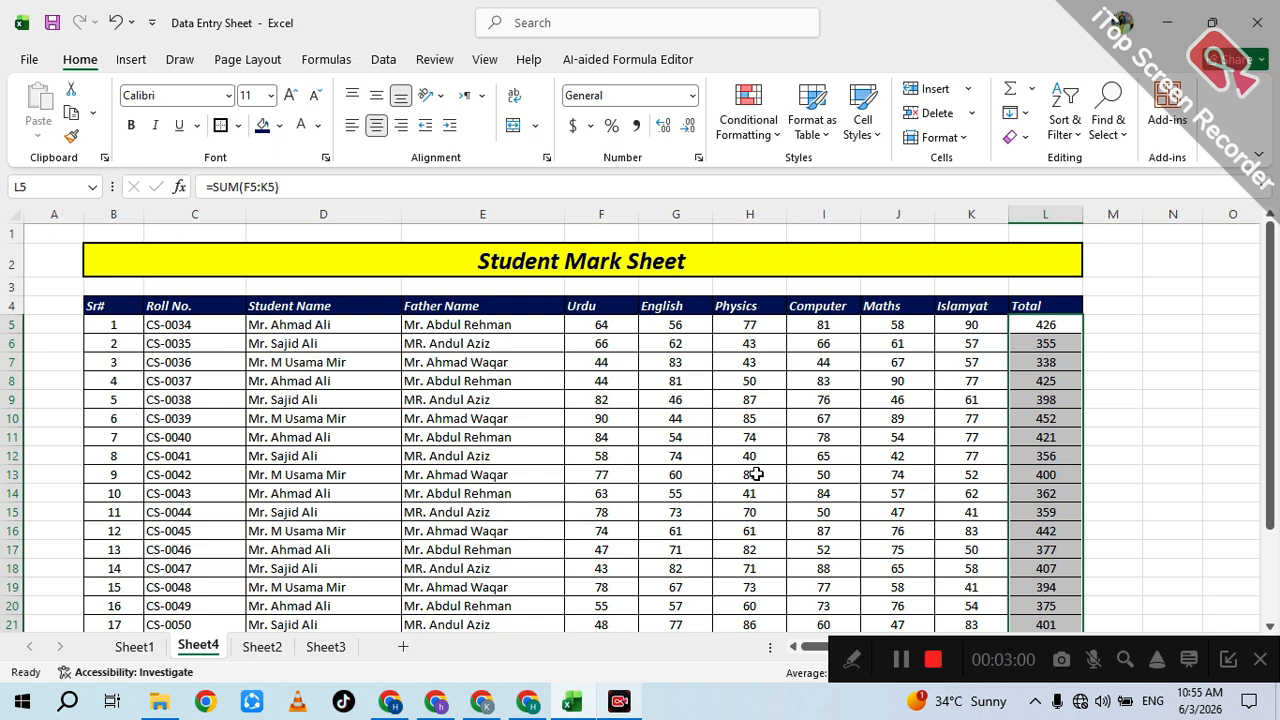
# Clear the SUM totals from the Total column, L5:L24
pyautogui.scroll(-1, 1094, 388)
pyautogui.scroll(1, 1094, 388)
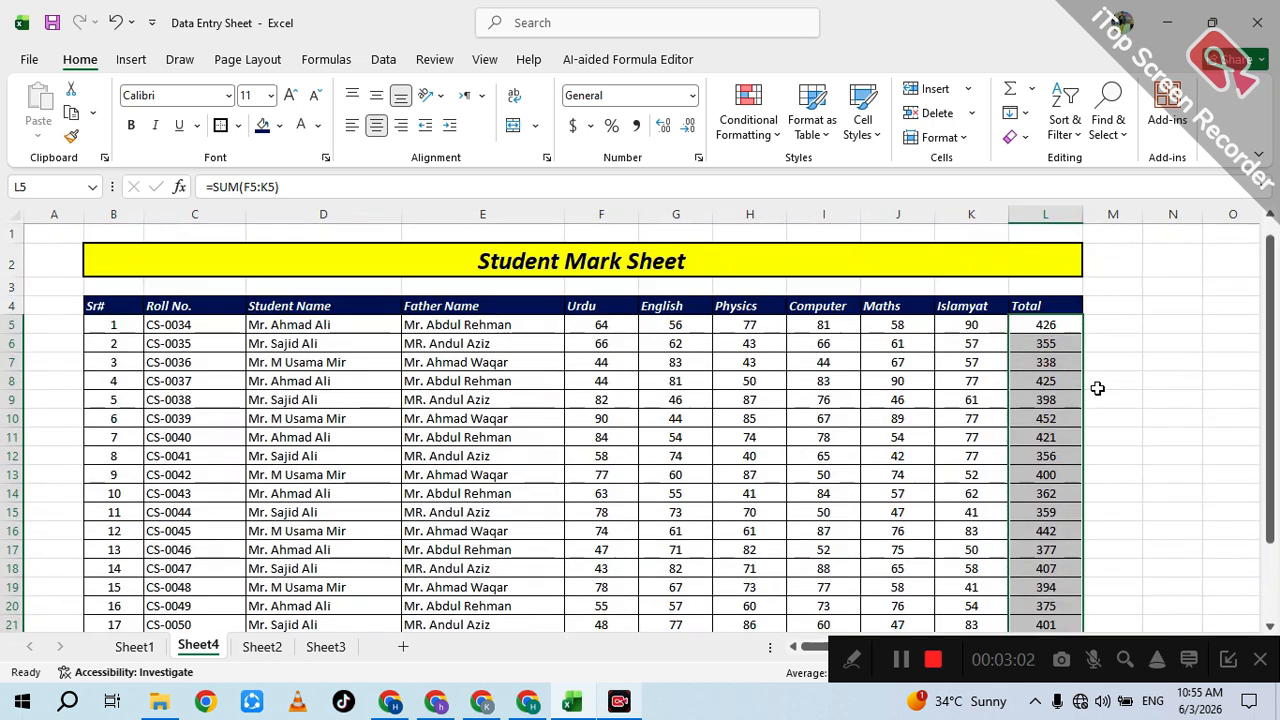
pyautogui.press('Delete')
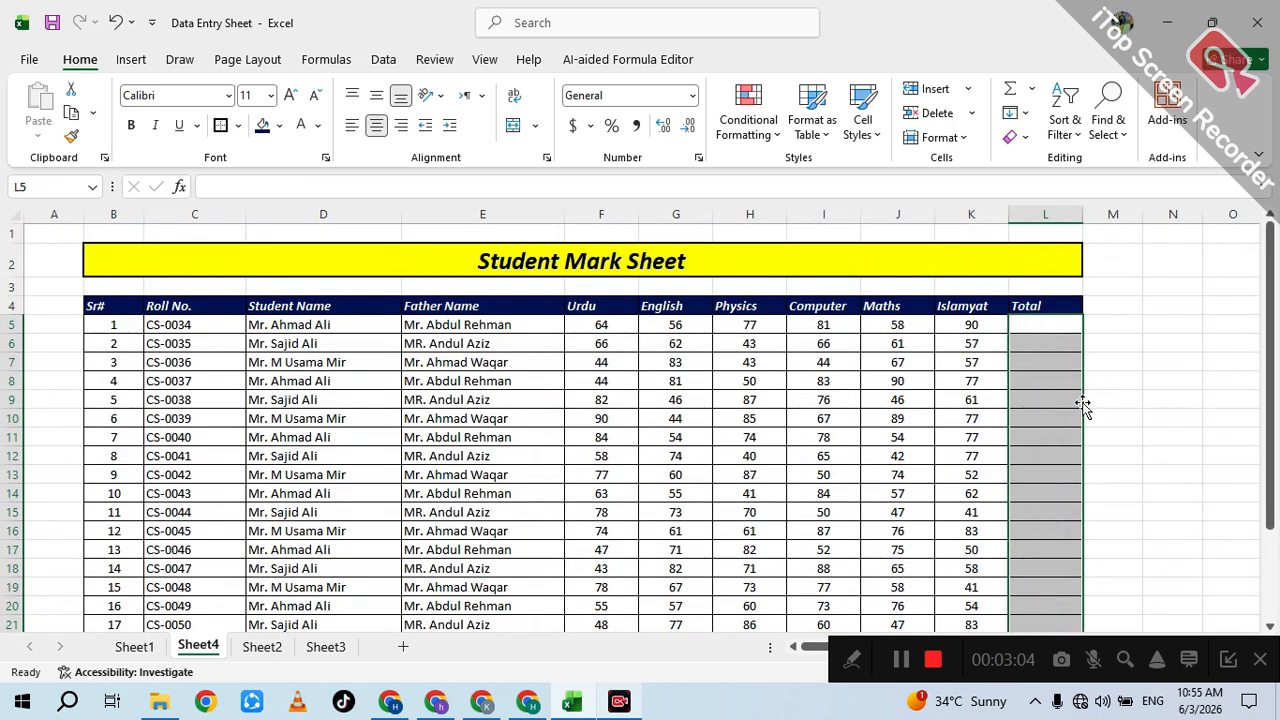
# Select all marks together with the empty Total column, F5:L24, and calculate every student's total with AutoSum
pyautogui.moveTo(612, 328); pyautogui.dragTo(1063, 600)
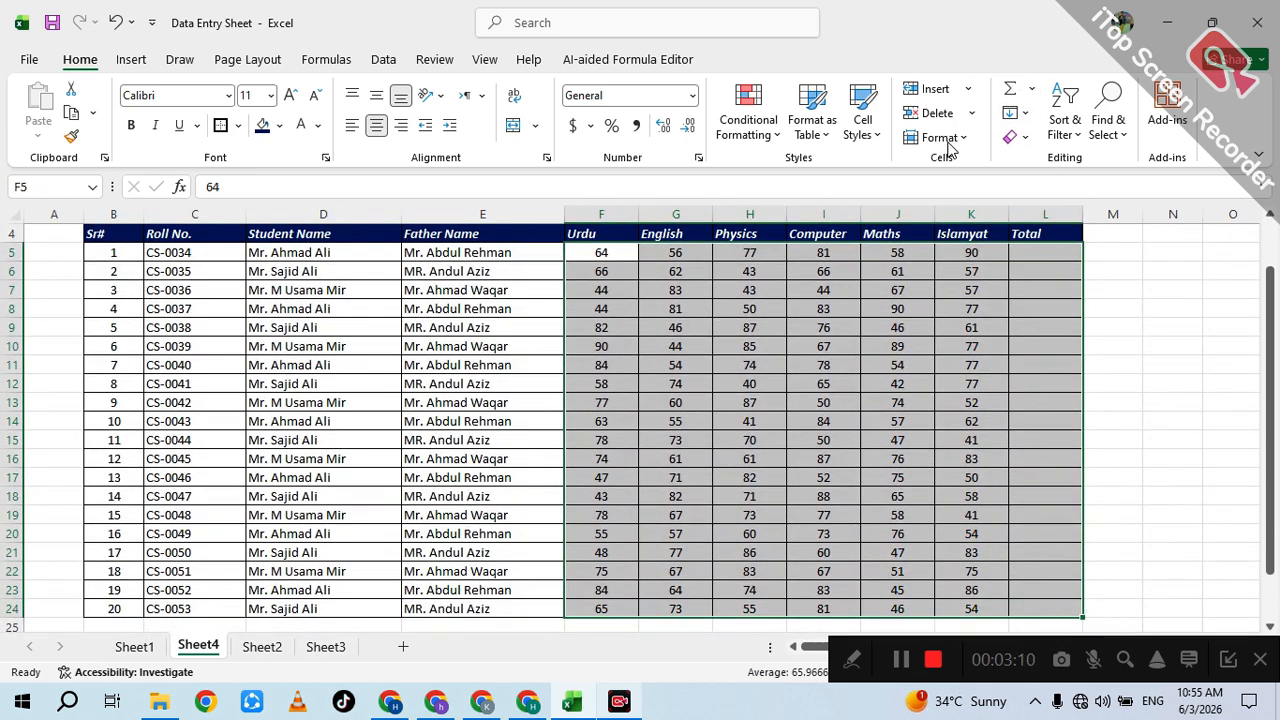
pyautogui.click(1032, 90)
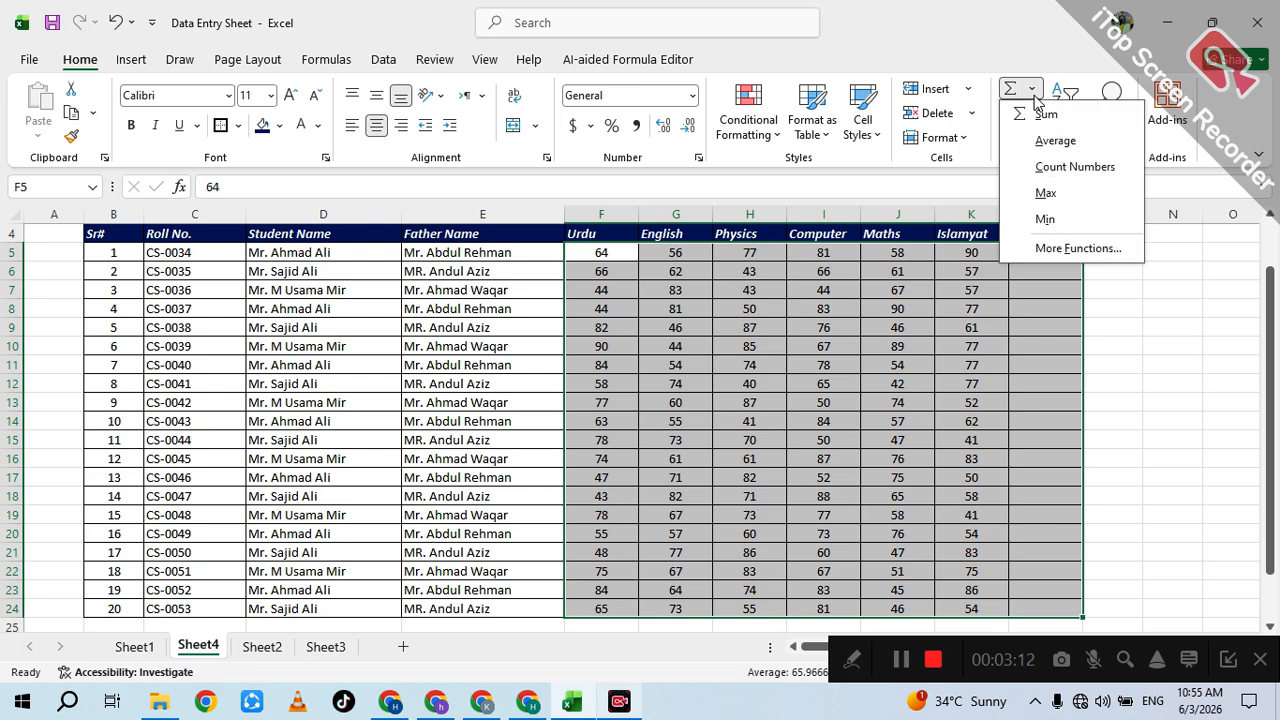
pyautogui.click(1045, 116)
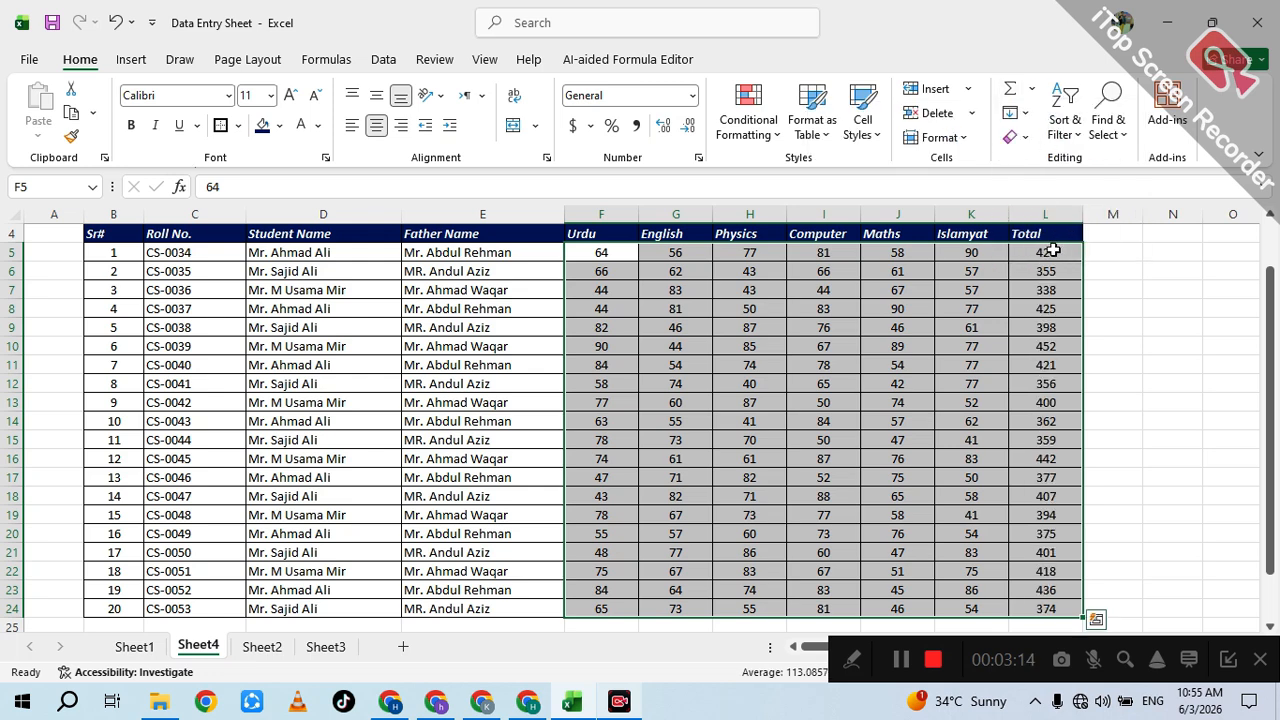
pyautogui.scroll(-4, 1047, 338)
pyautogui.scroll(5, 1049, 352)
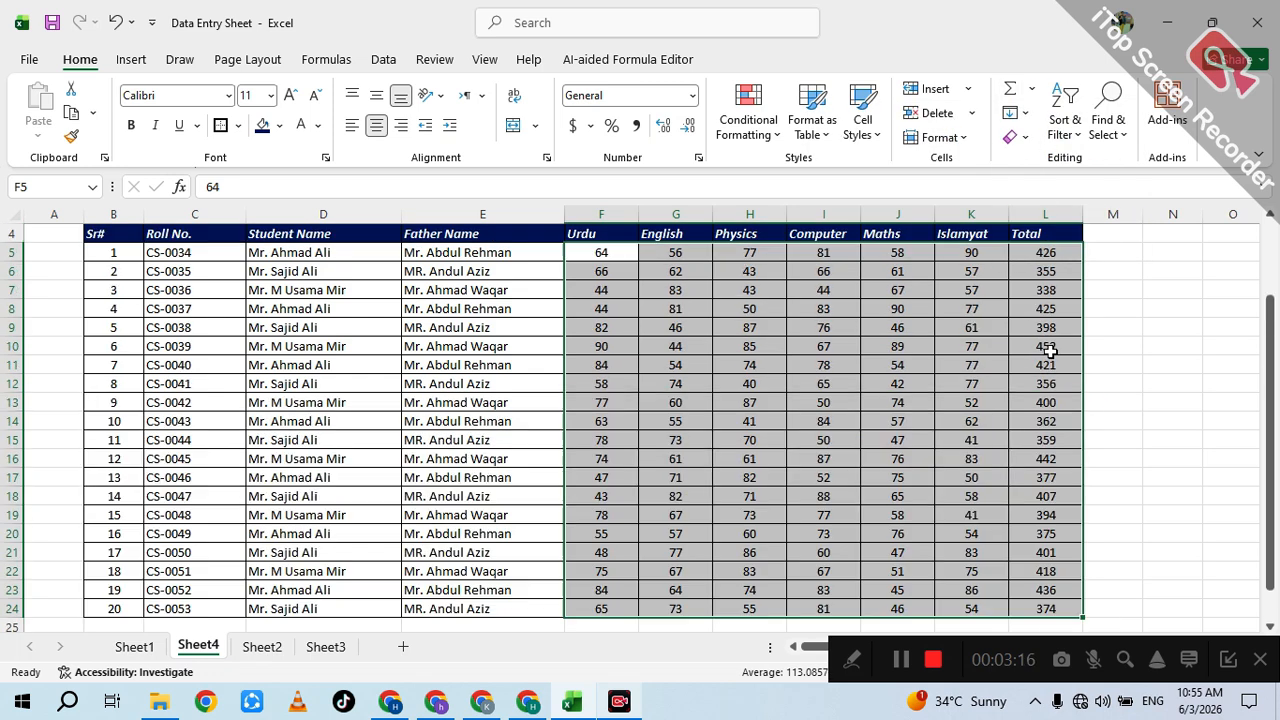
# Clear the AutoSum totals from the Total column, L5:L24
pyautogui.click(1093, 339)
pyautogui.moveTo(1044, 324); pyautogui.dragTo(1050, 596)
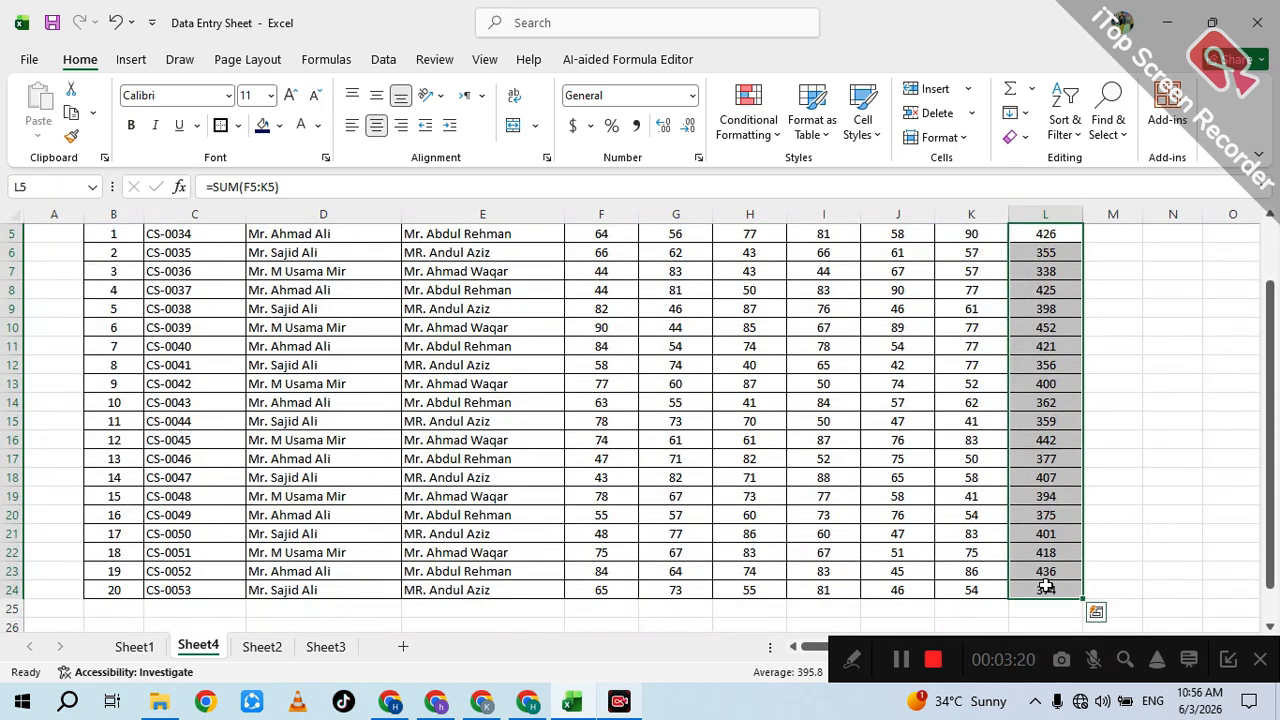
pyautogui.press('Delete')
pyautogui.scroll(2, 990, 574)
pyautogui.click(826, 418)
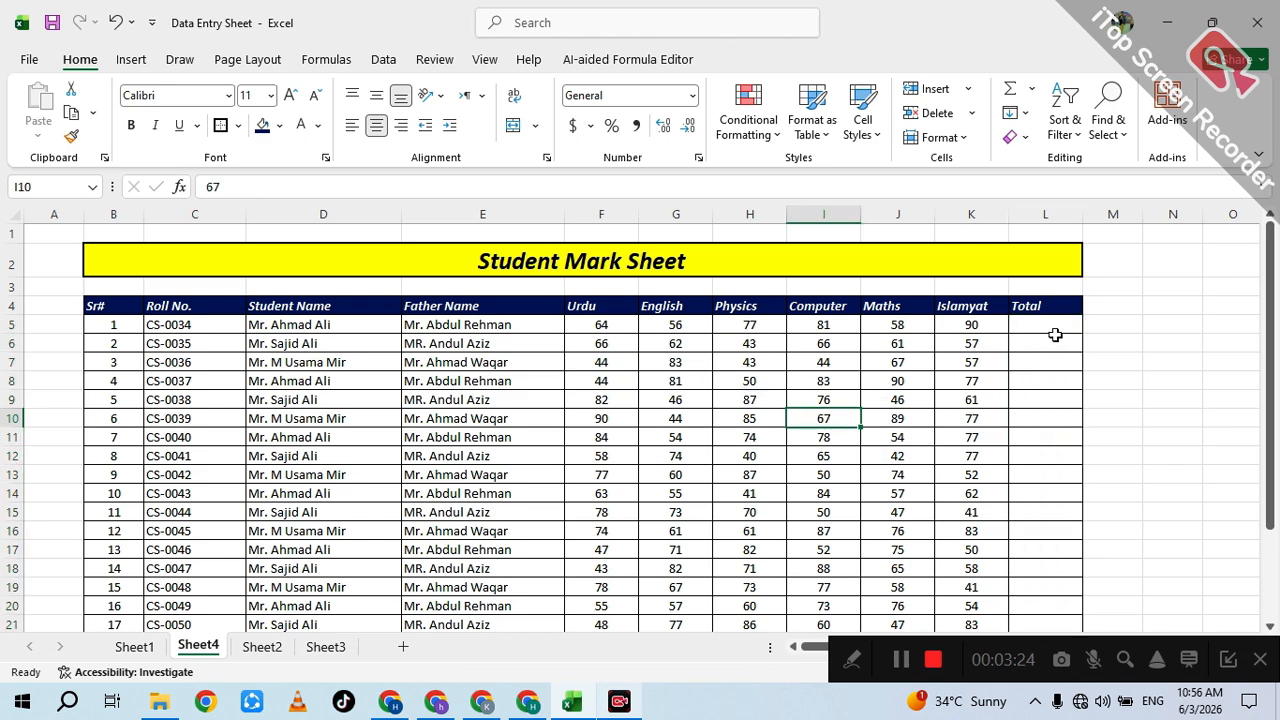
# Select the marks with the empty Total column, F5:L24, and use AutoSum again to fill in every student's total
pyautogui.moveTo(598, 326); pyautogui.dragTo(1038, 594)
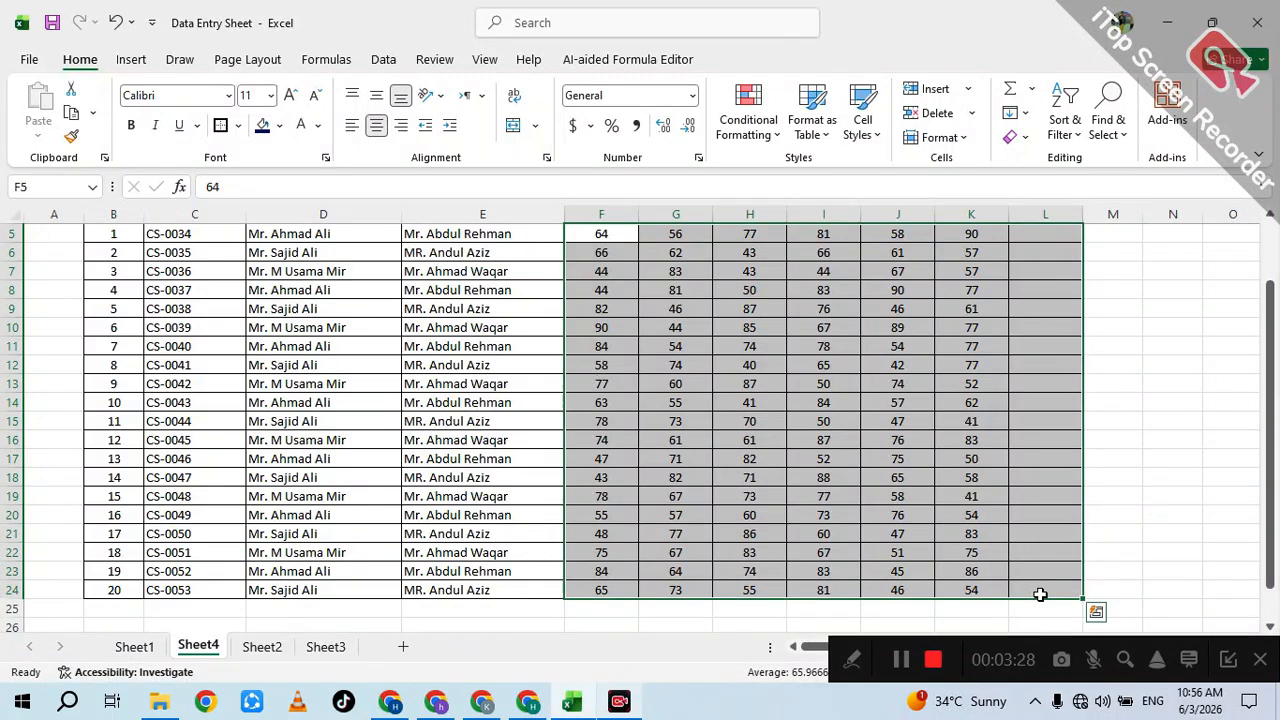
pyautogui.scroll(1, 1038, 594)
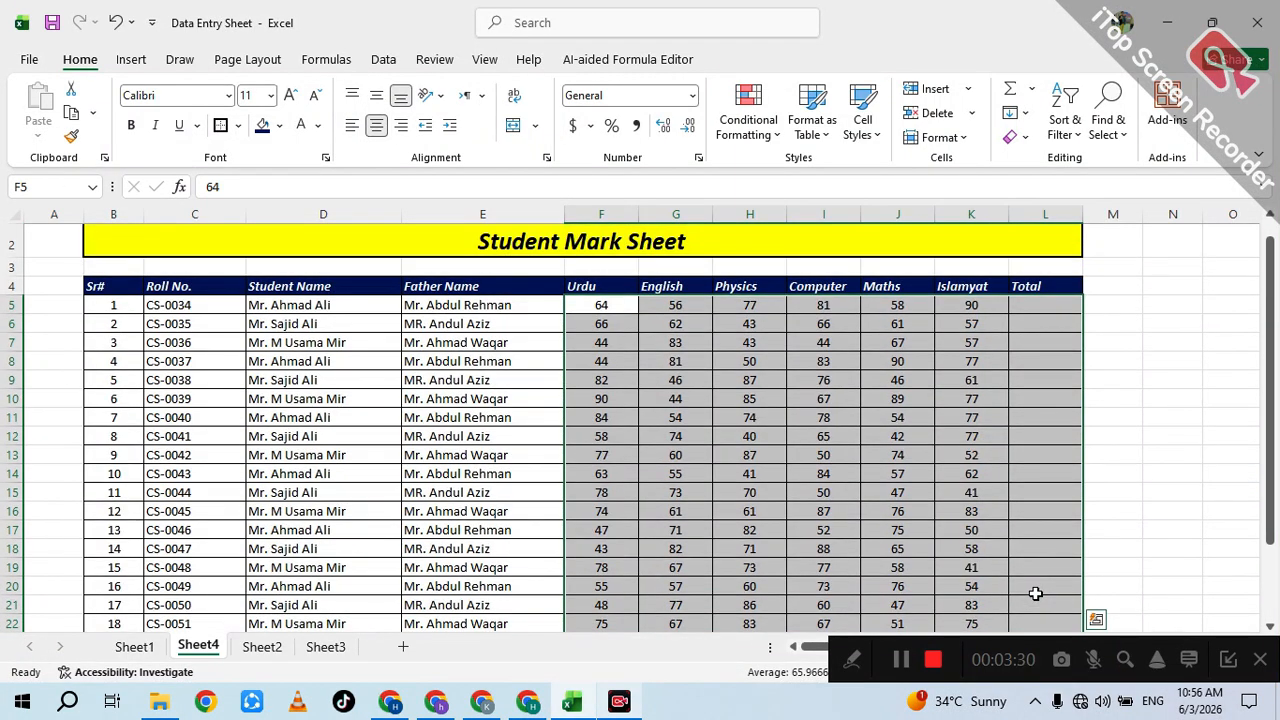
pyautogui.hotkey('alt', '=')
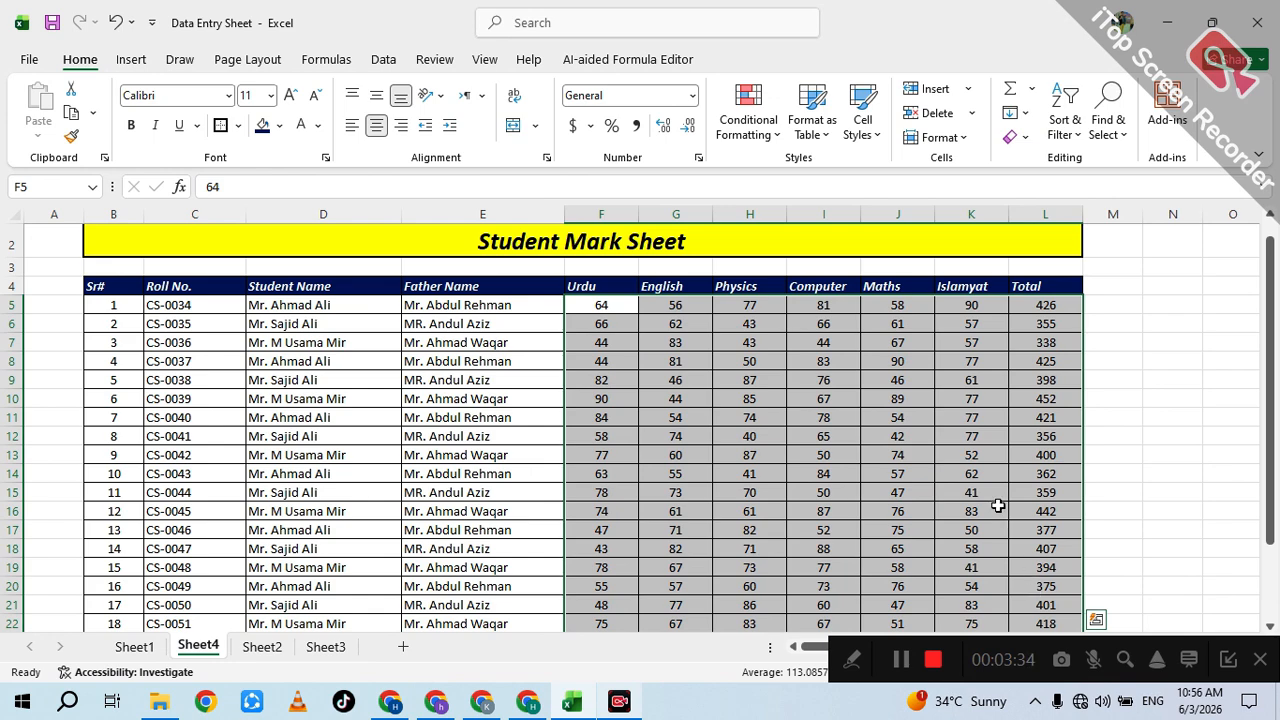
pyautogui.scroll(-2, 1023, 429)
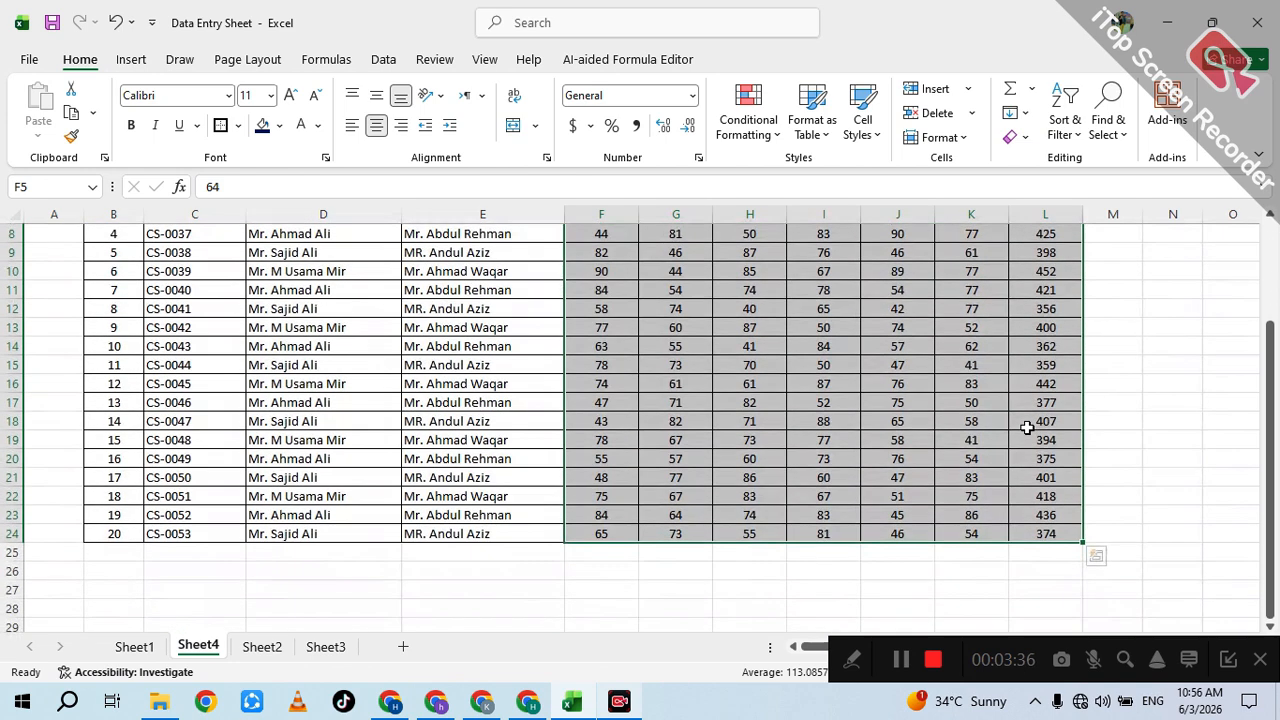
pyautogui.scroll(3, 1027, 427)
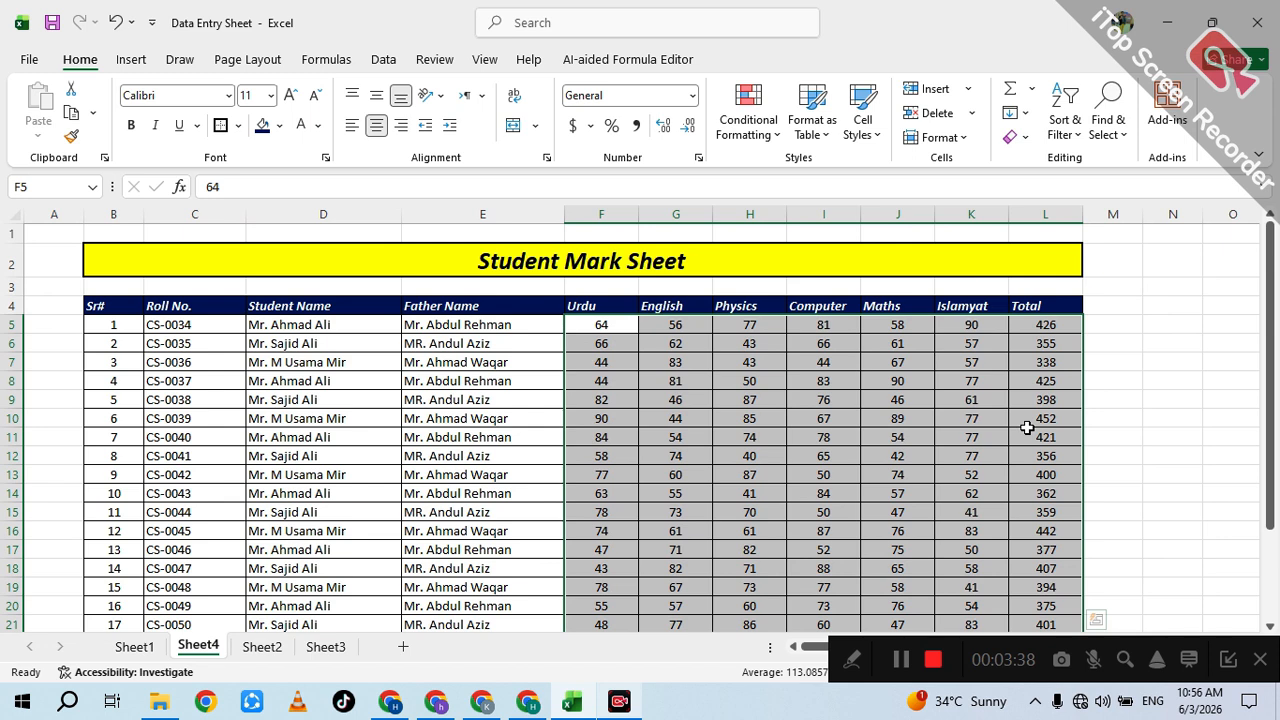